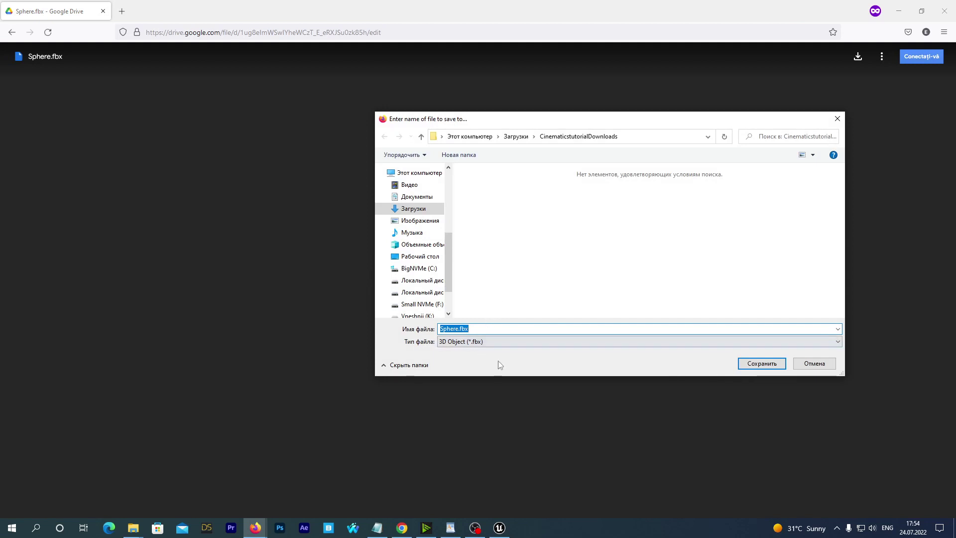
Step: Save Sphere.fbx into the CinematicstutorialDownloads folder and show the downloaded file in its folder
left_click(758, 365)
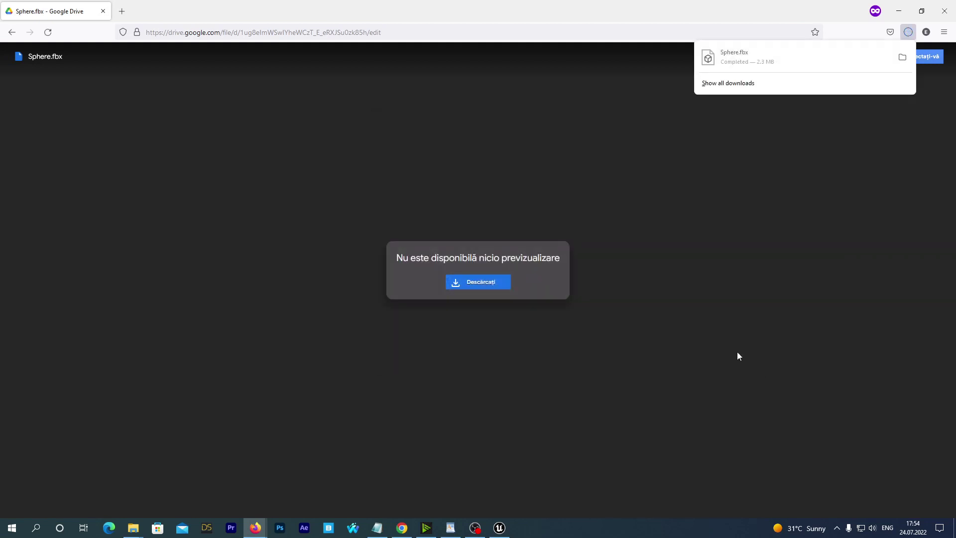
left_click(902, 57)
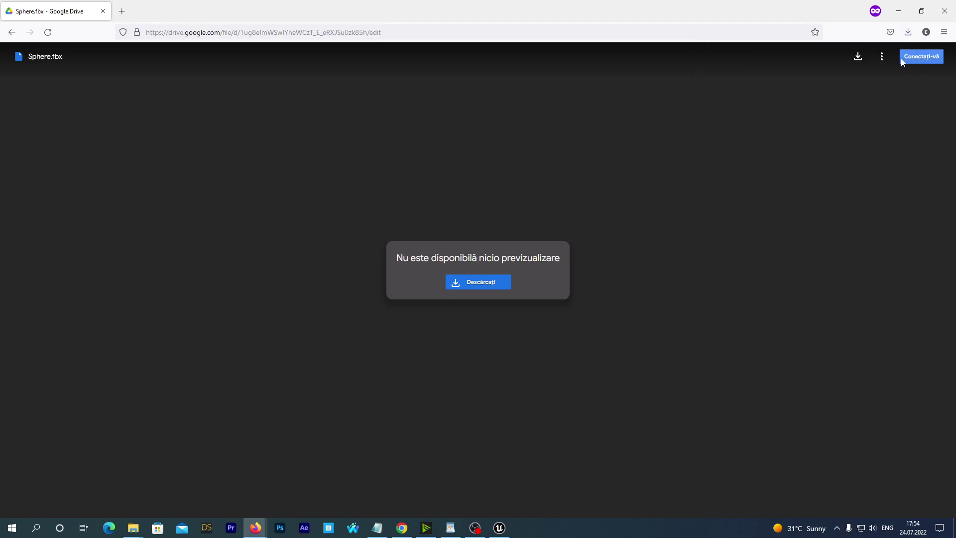
Step: In the Unreal project, create a new folder named Sphere under Content
left_click(500, 527)
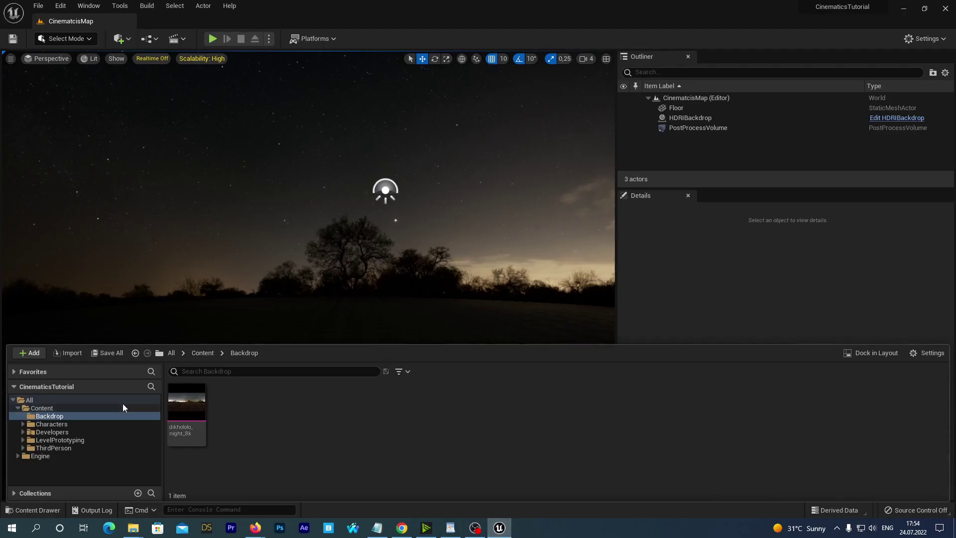
left_click(42, 408)
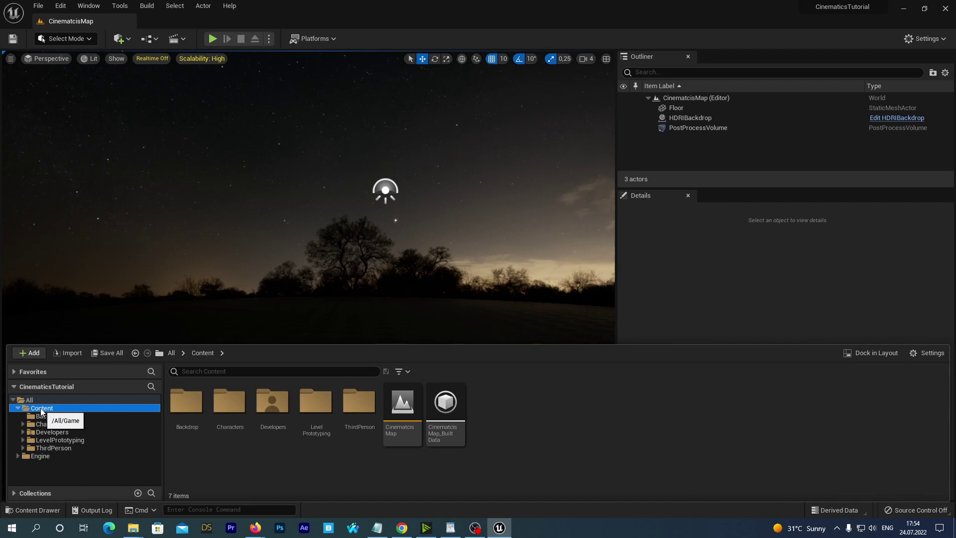
right_click(42, 412)
left_click(86, 183)
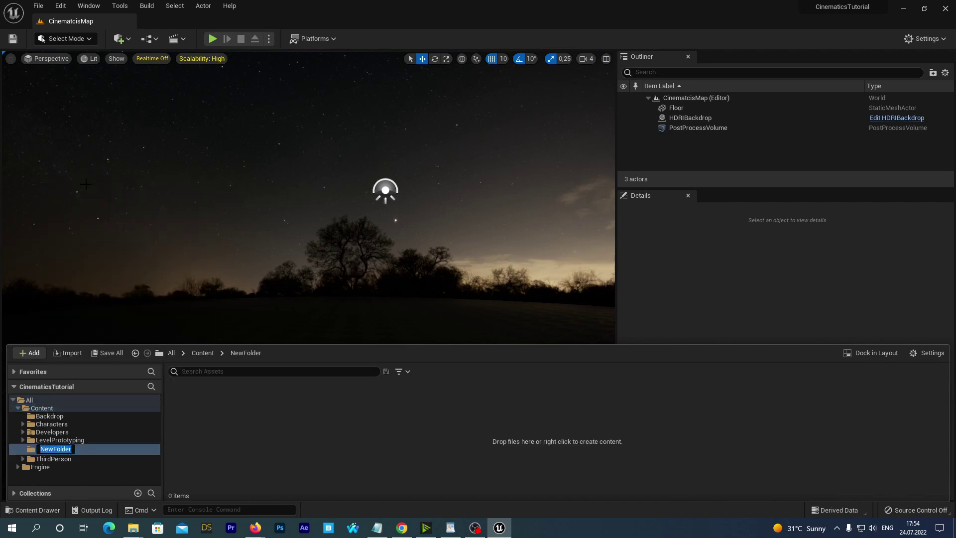
type("Sphere")
key("Return")
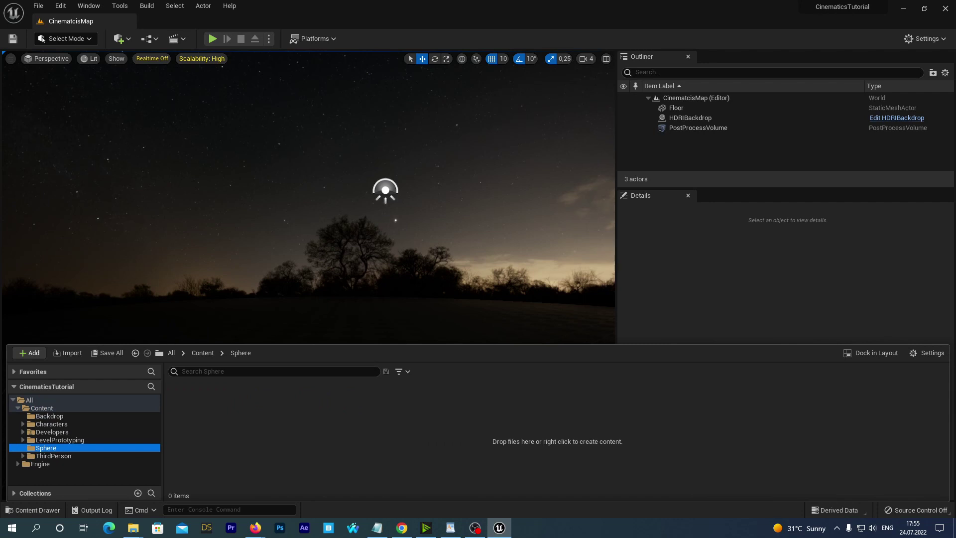
Step: Import Sphere.fbx into the Sphere folder with default settings and clear the warning log
right_click(213, 418)
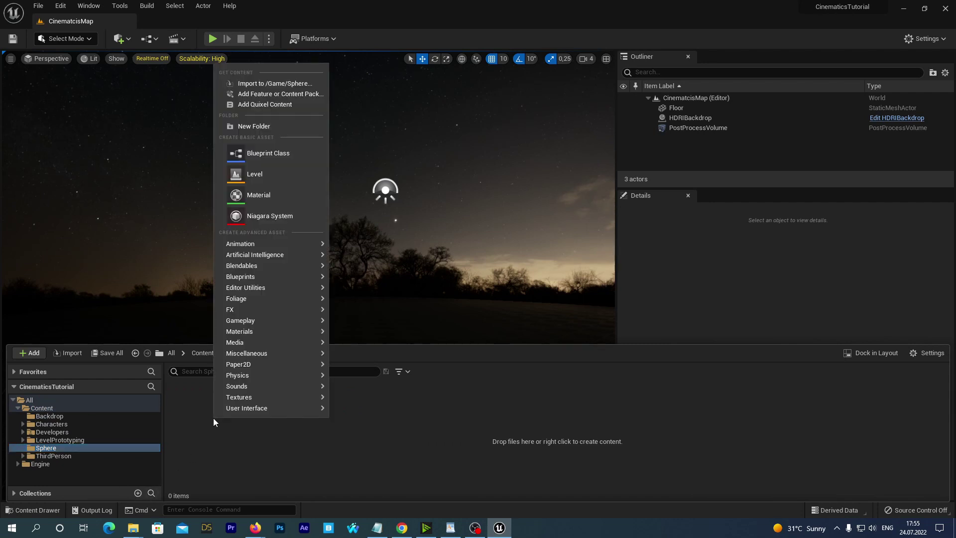
left_click(269, 84)
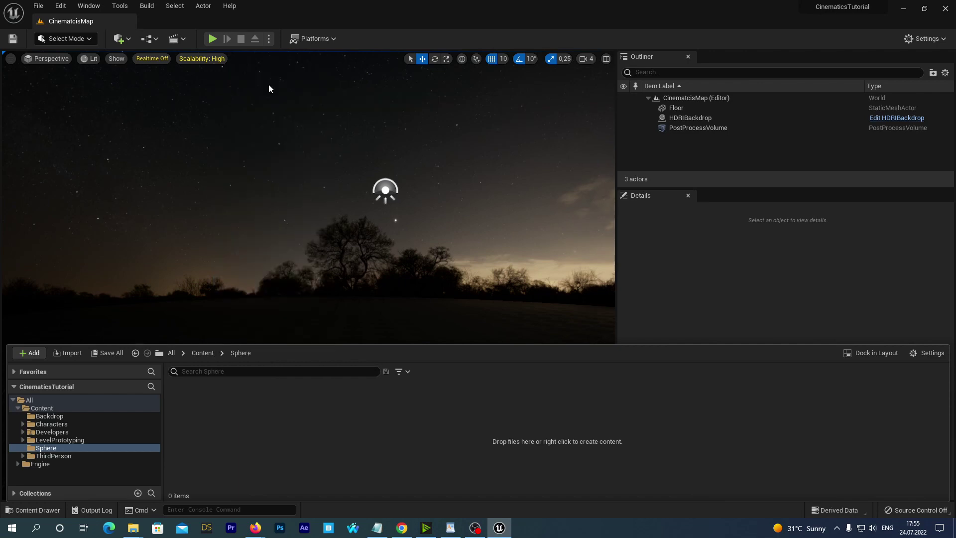
left_click(268, 94)
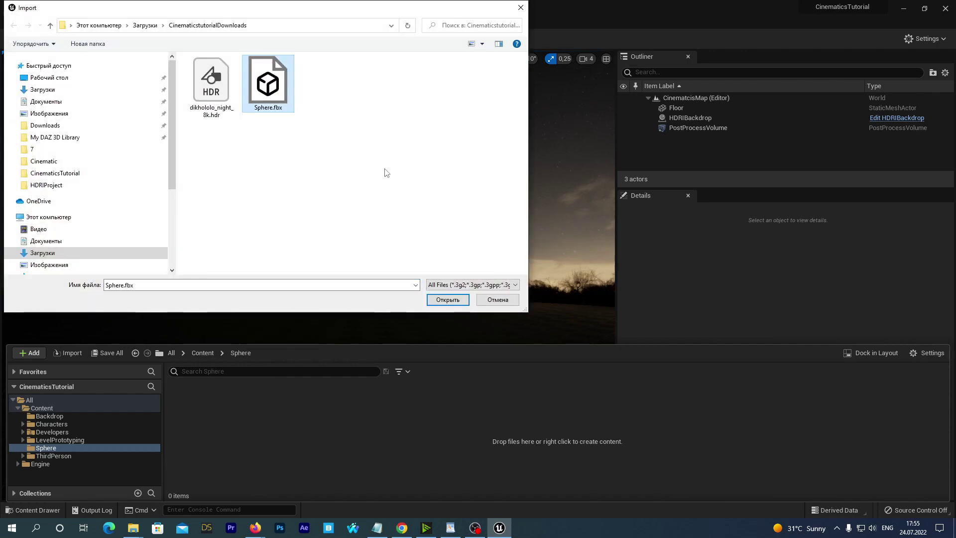
left_click(448, 299)
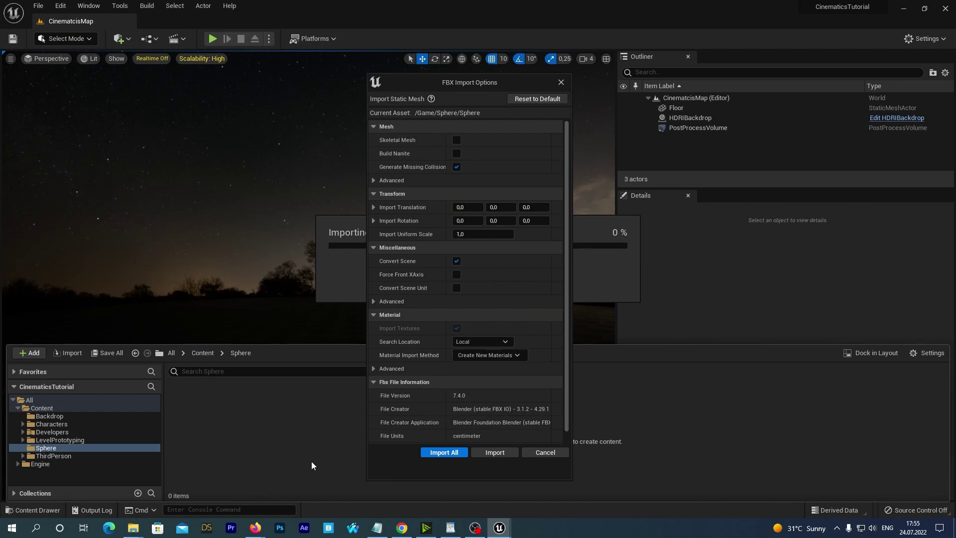
left_click(439, 455)
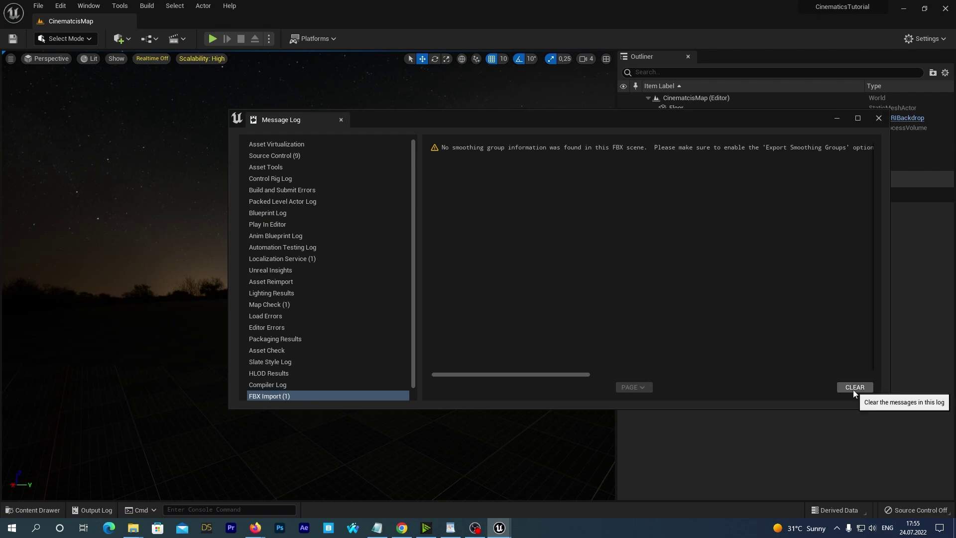
left_click(855, 388)
left_click(878, 119)
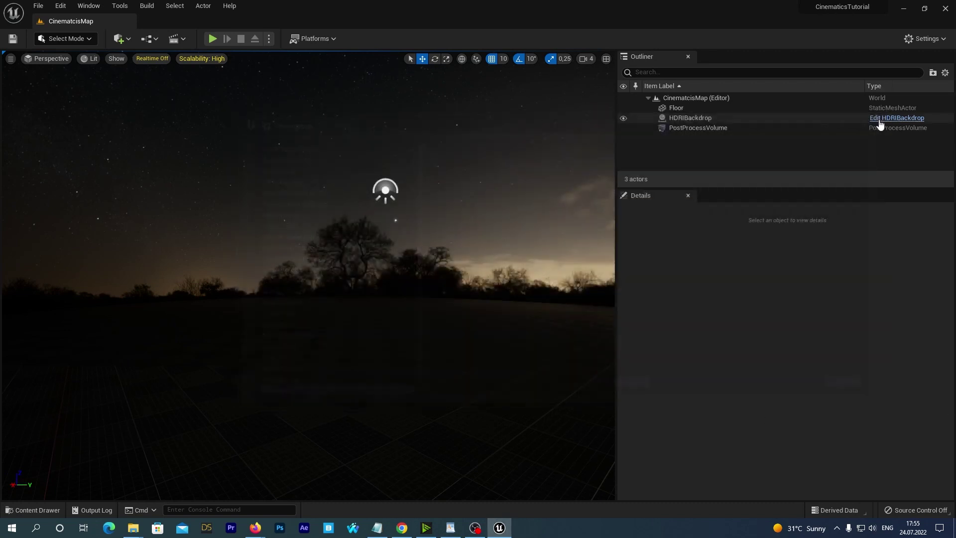
Step: Place the Sphere mesh in the level, drop it to the floor, and scale it uniformly to 2.12
left_click(32, 510)
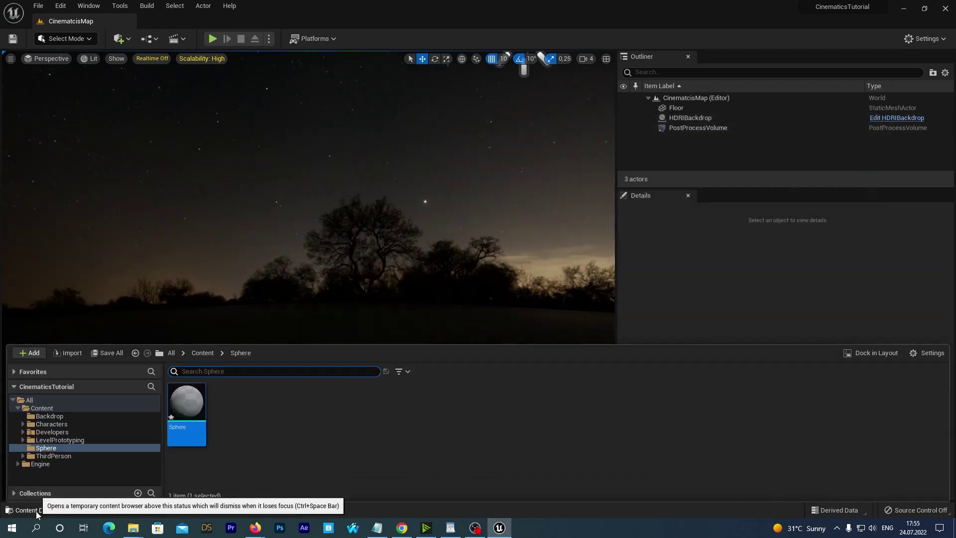
left_click_drag(187, 401, 331, 359)
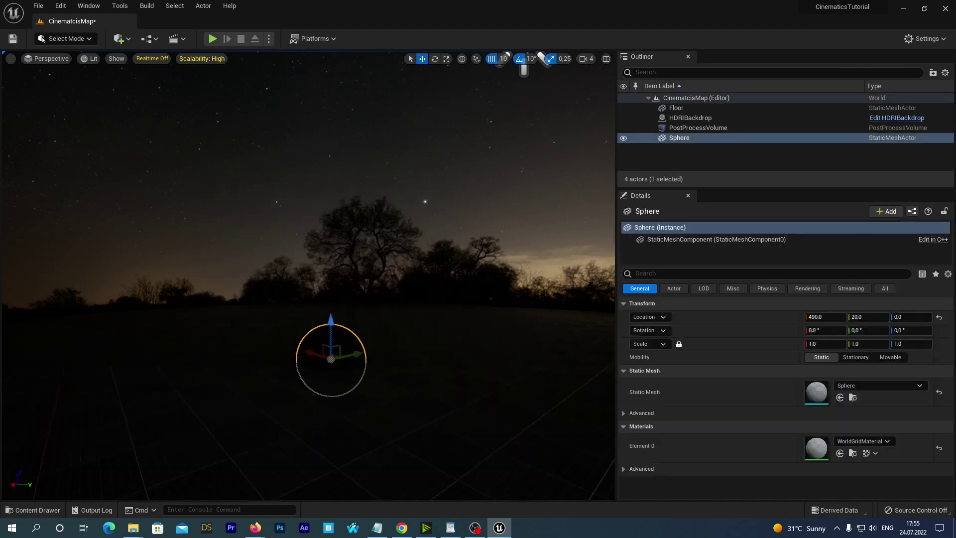
key("End")
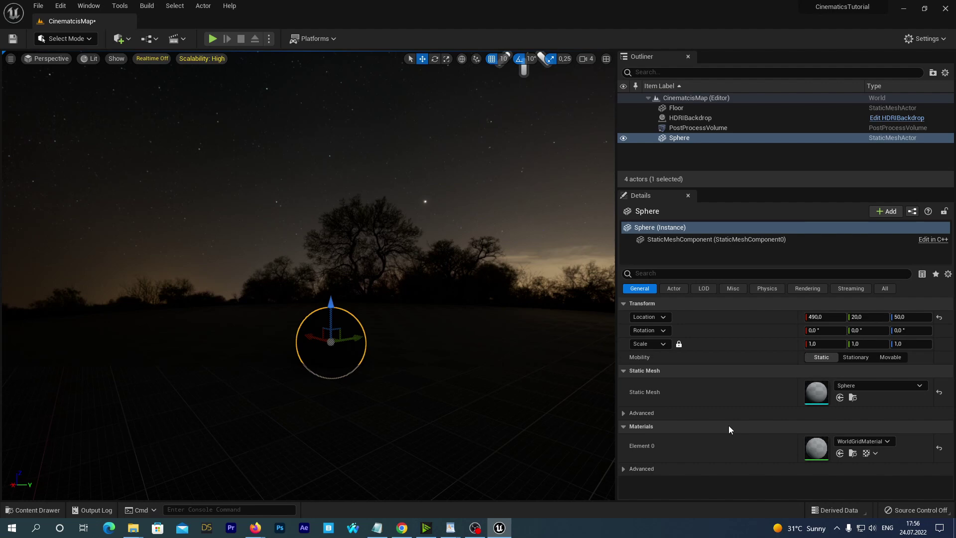
mouse_move(823, 343)
left_mouse_down()
mouse_move(913, 344)
mouse_move(834, 341)
left_mouse_up()
key("End")
type("2")
key("Return")
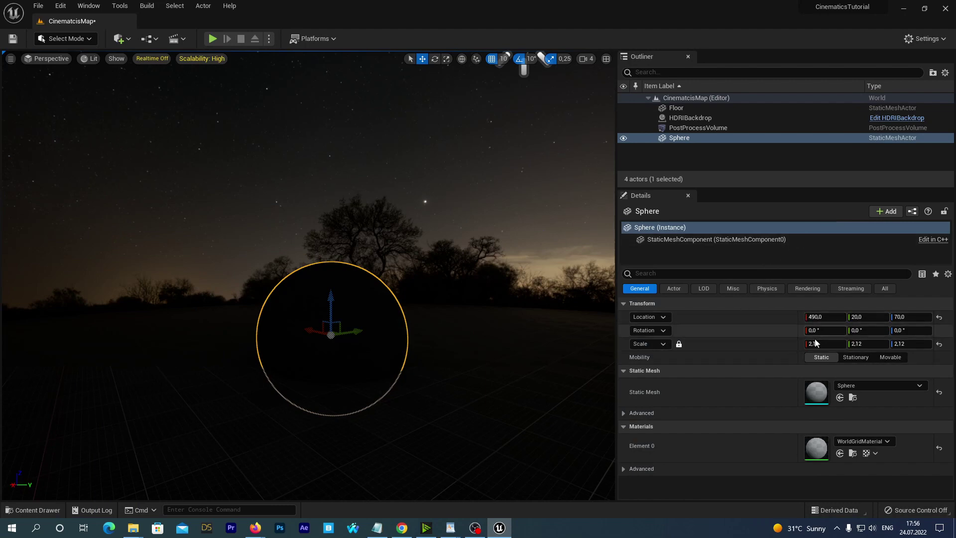
Step: Set the sphere's location to X 10, Y -510, Z 80
left_click(826, 317)
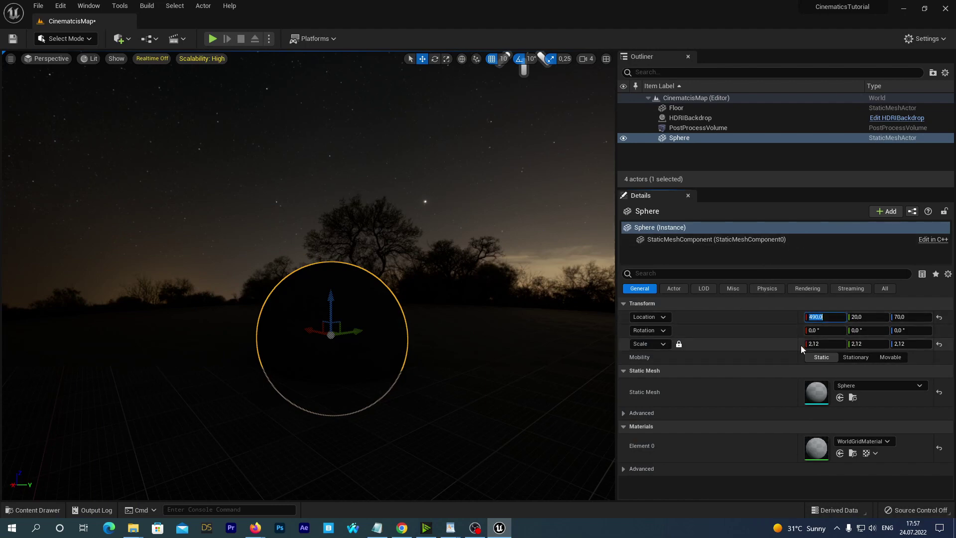
type("10")
key("Tab")
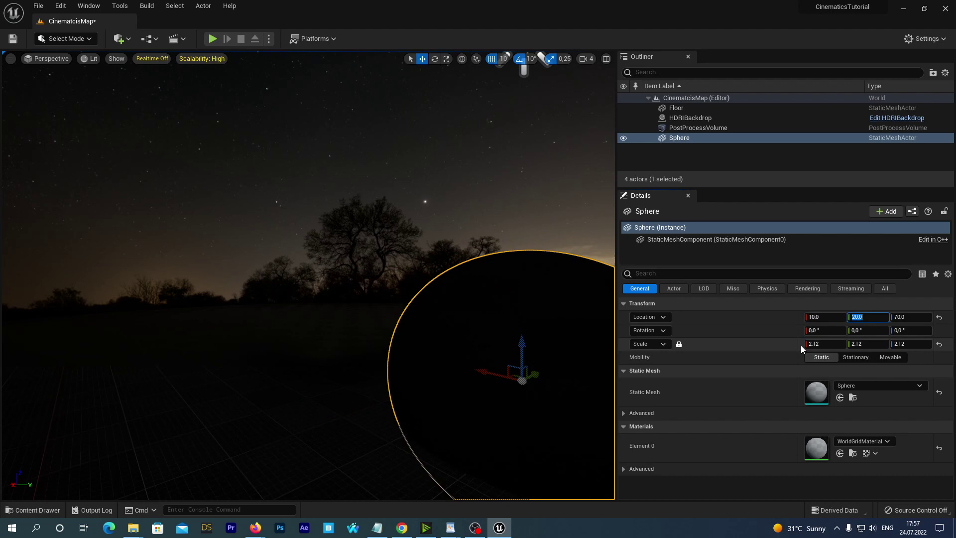
type("-510")
key("Return")
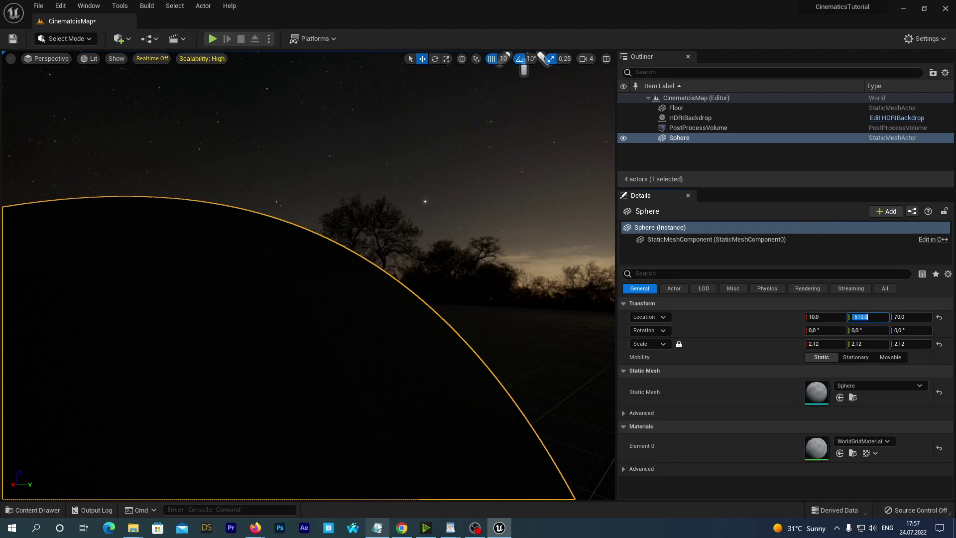
key("Tab")
type("80")
key("Return")
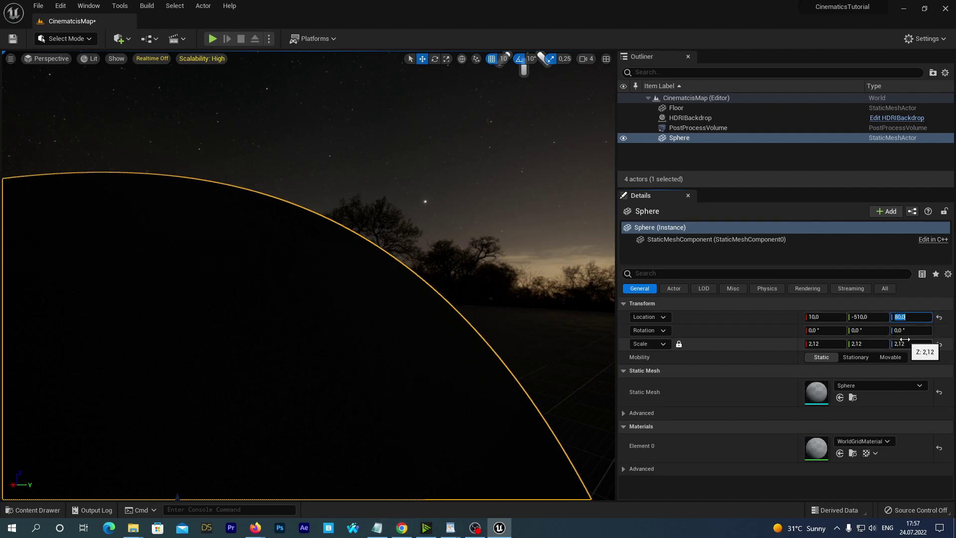
scroll(310, 254, "down", 5)
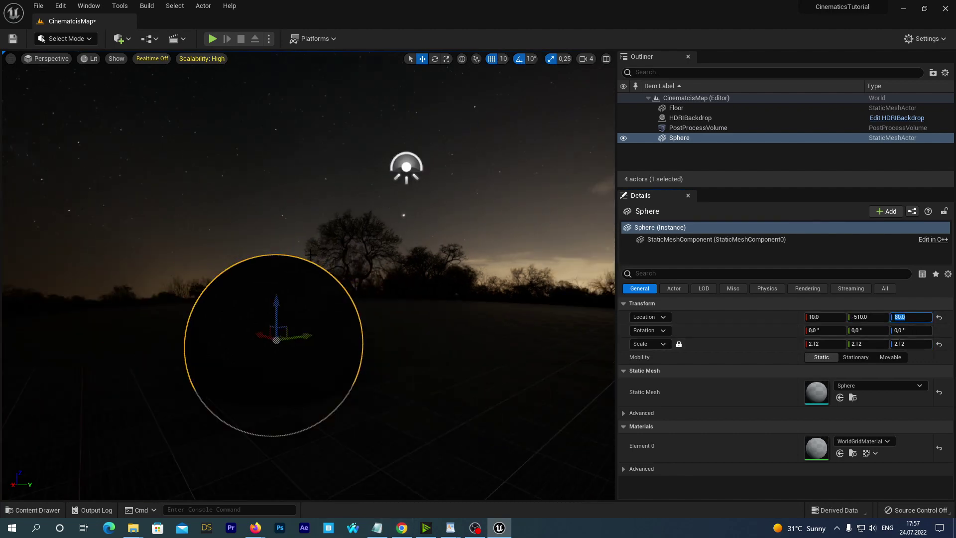
scroll(310, 255, "up", 2)
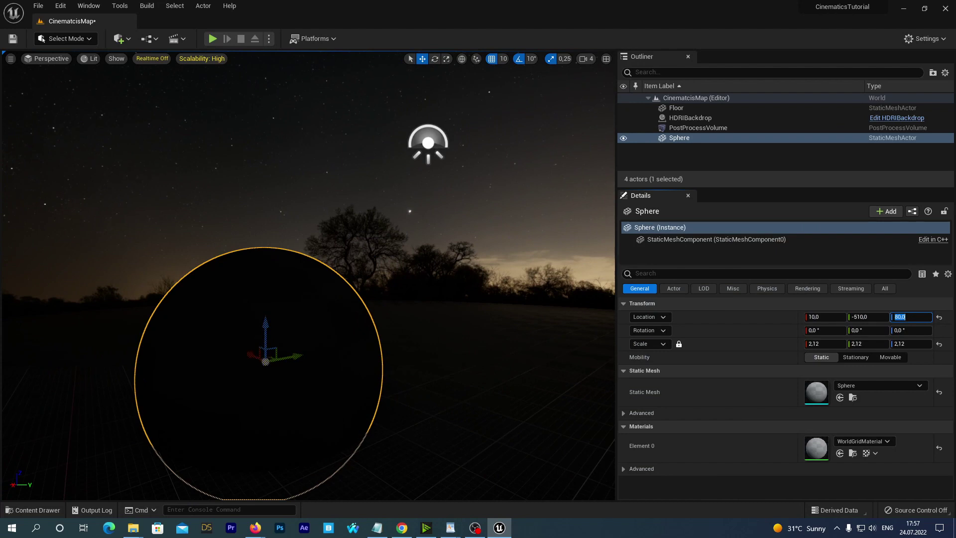
scroll(266, 361, "down", 2)
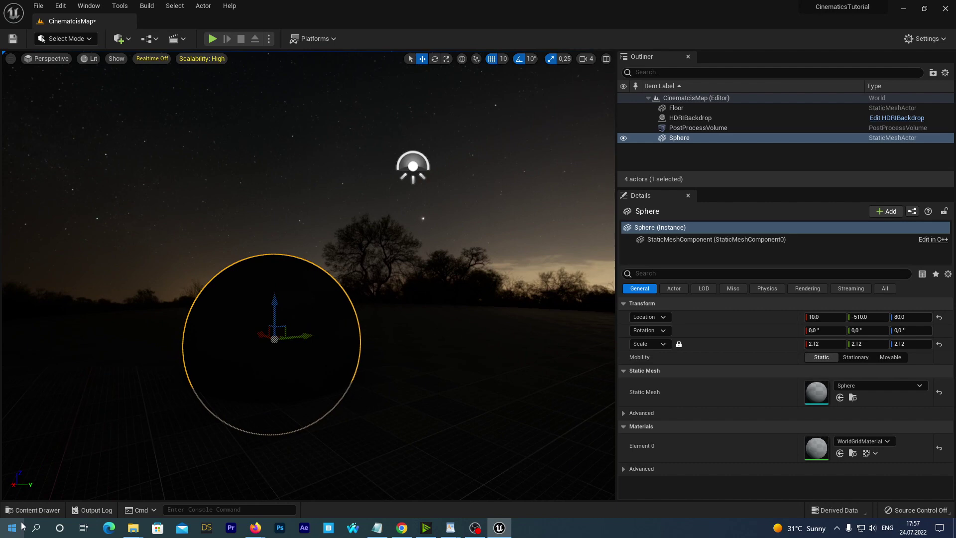
Step: Create a new material named Sphere_Material in the Sphere folder
left_click(32, 510)
right_click(259, 423)
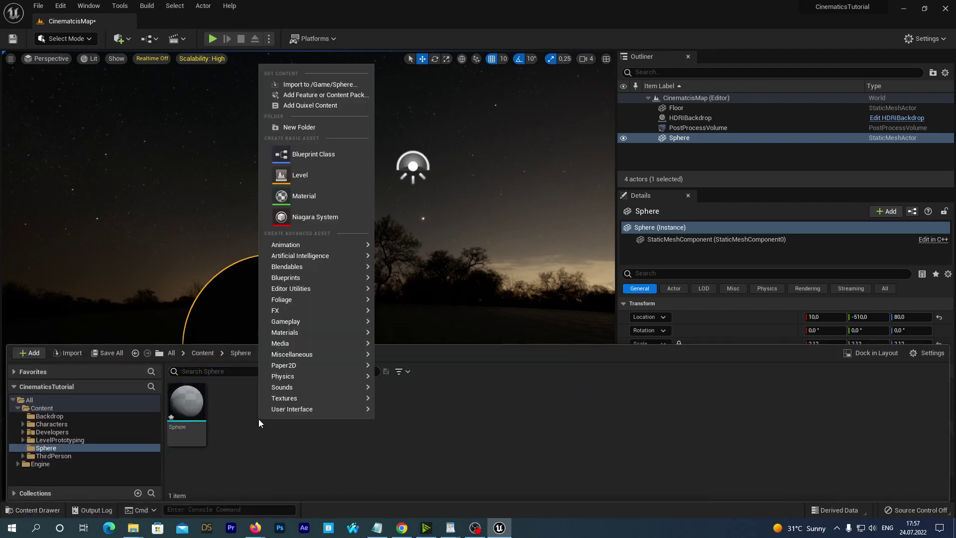
left_click(304, 196)
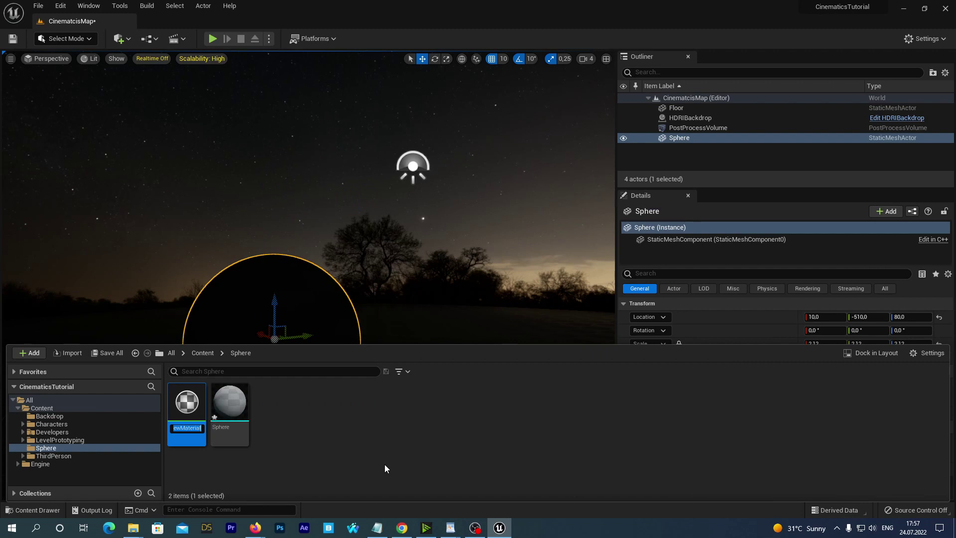
type("Sphere_M")
type("aterial")
key("Return")
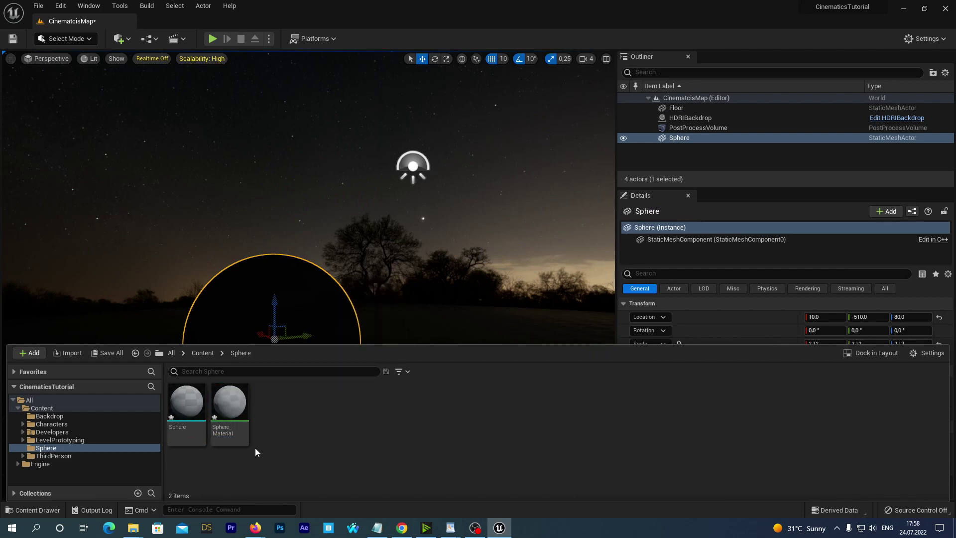
Step: Open Sphere_Material and promote its Emissive Color input to a parameter, moving the node left
double_click(243, 410)
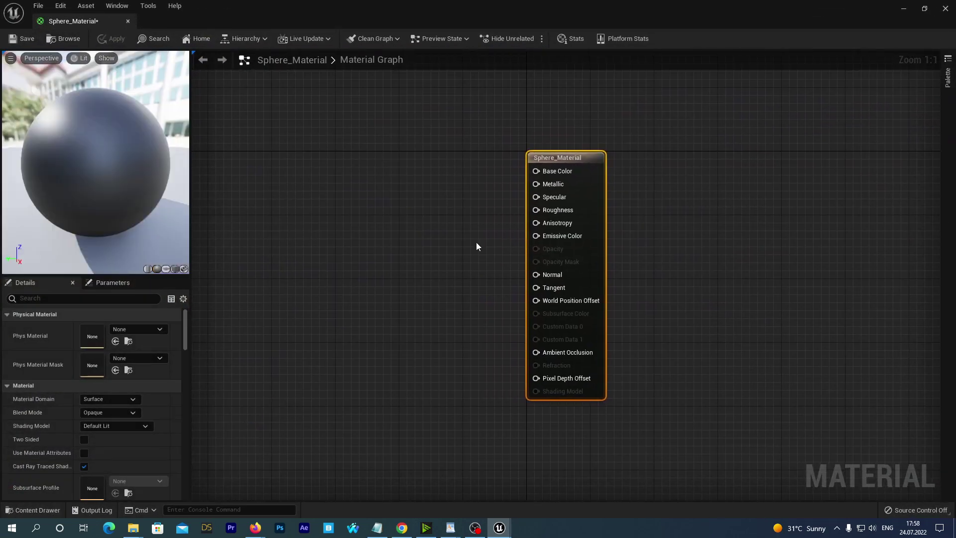
left_click(361, 289)
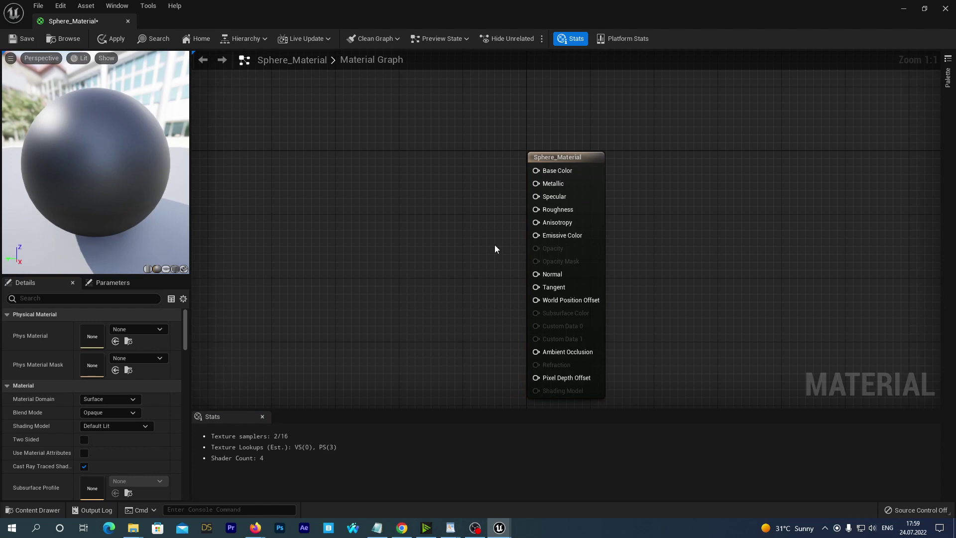
right_click(534, 236)
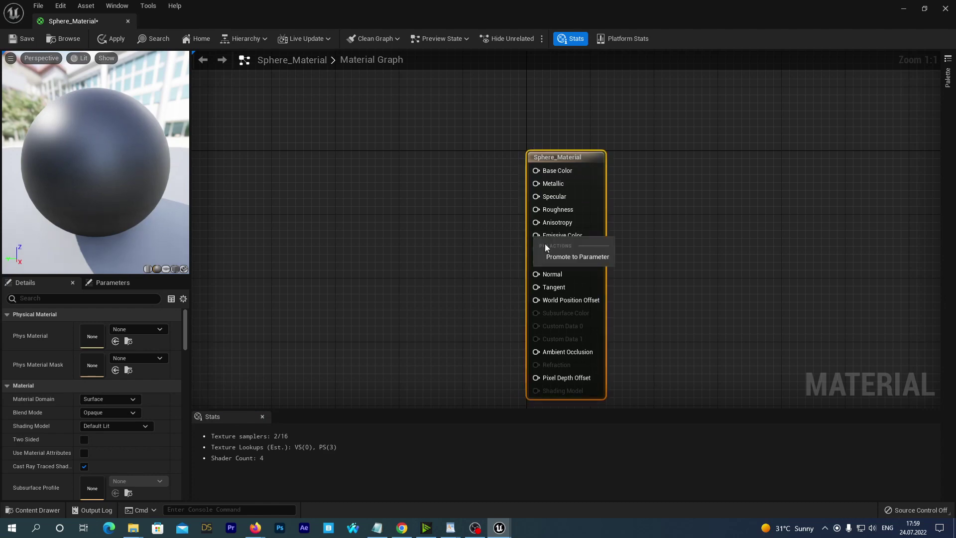
left_click(551, 256)
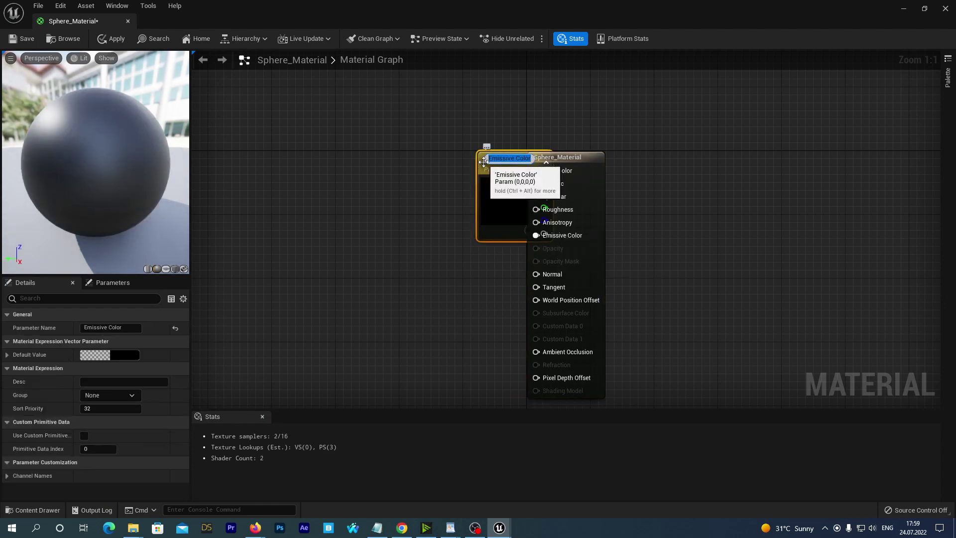
left_click_drag(495, 169, 313, 193)
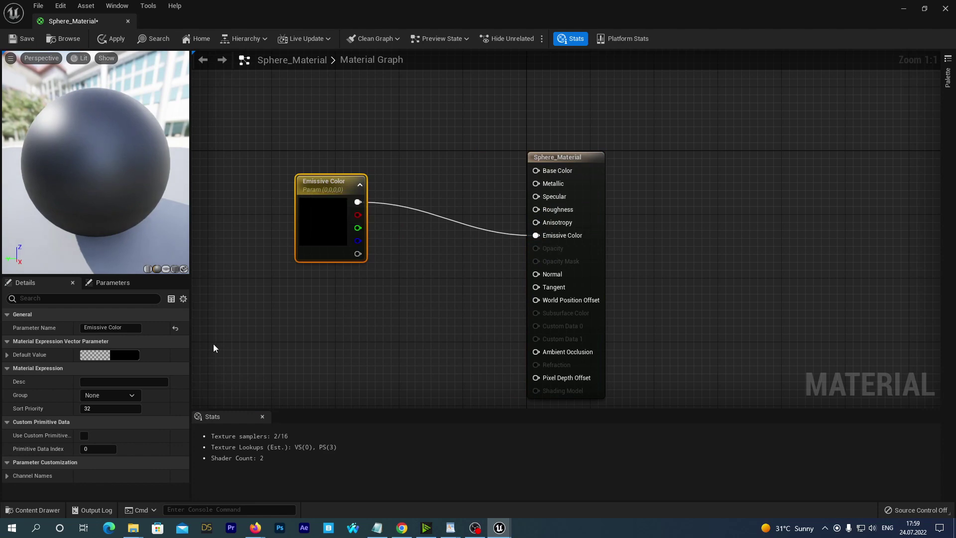
Step: Open the Emissive Color parameter's colour picker and set red to 0.04
double_click(310, 220)
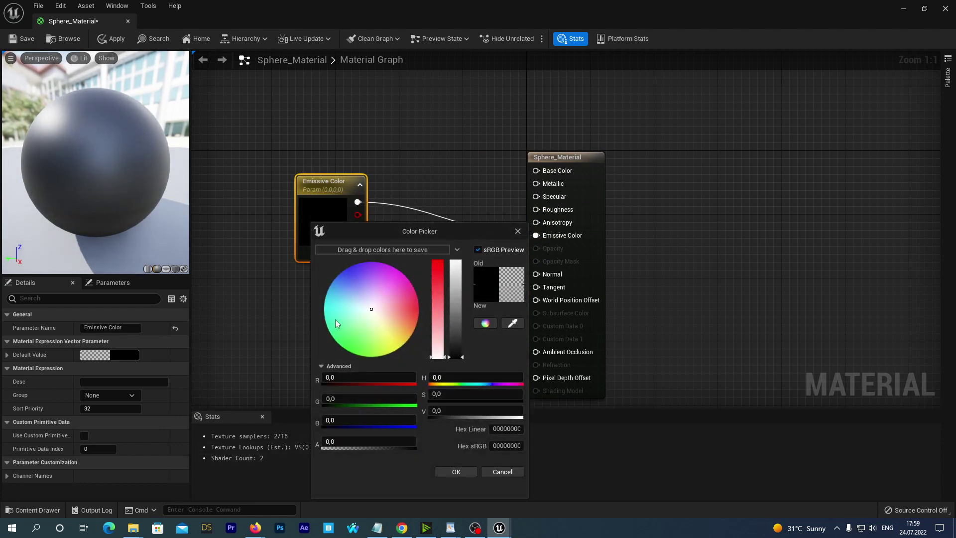
mouse_move(371, 309)
left_mouse_down()
mouse_move(342, 298)
mouse_move(331, 309)
mouse_move(348, 319)
mouse_move(333, 313)
mouse_move(359, 293)
mouse_move(343, 282)
mouse_move(336, 291)
left_mouse_up()
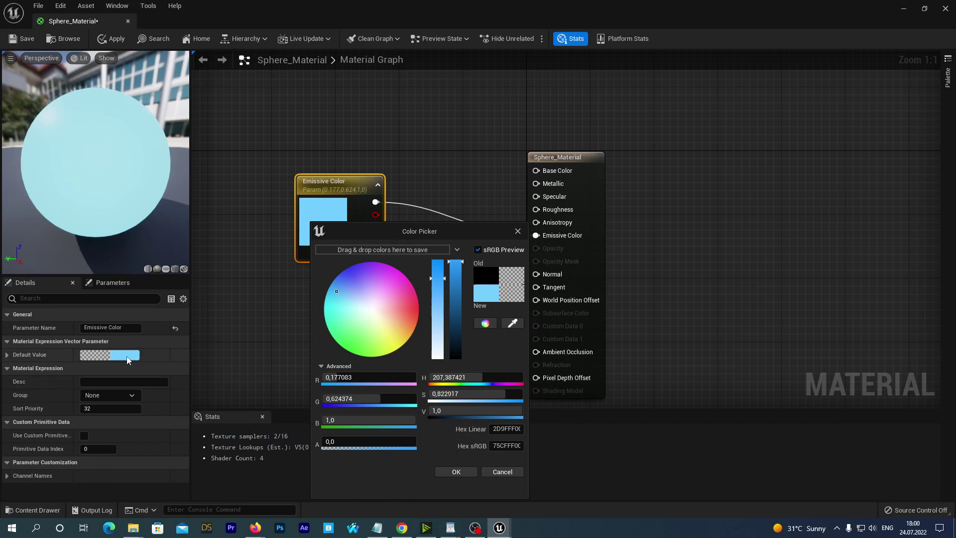
left_click(344, 377)
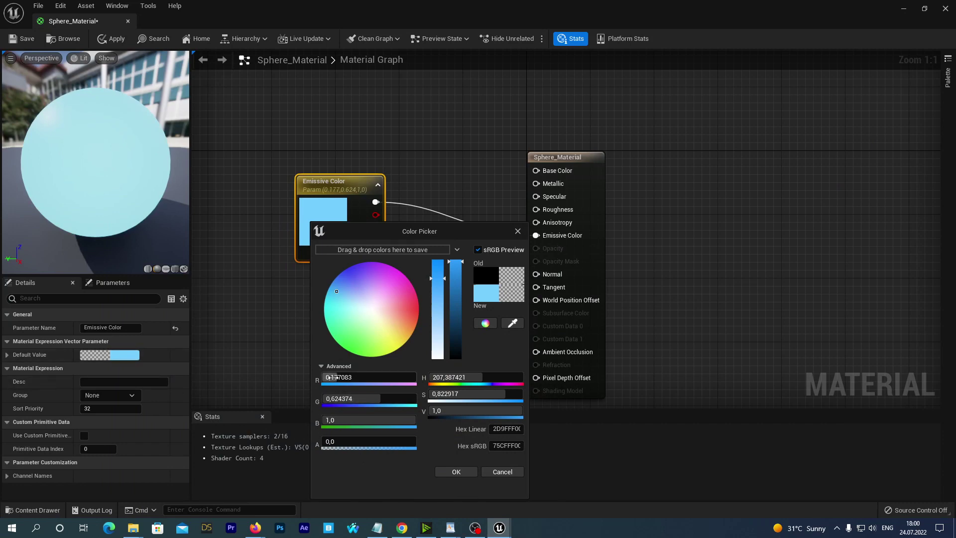
left_click(331, 377)
left_click_drag(332, 377, 391, 372)
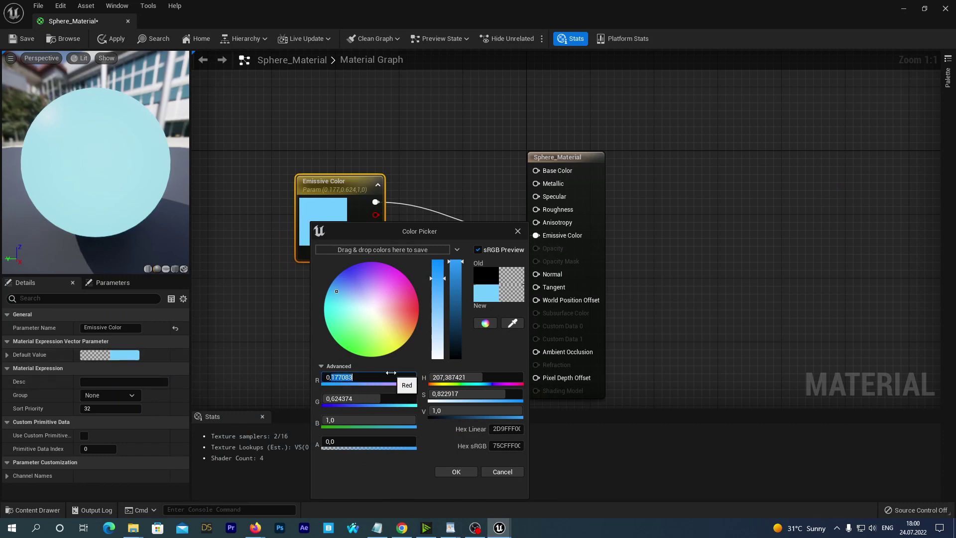
type("04")
key("Tab")
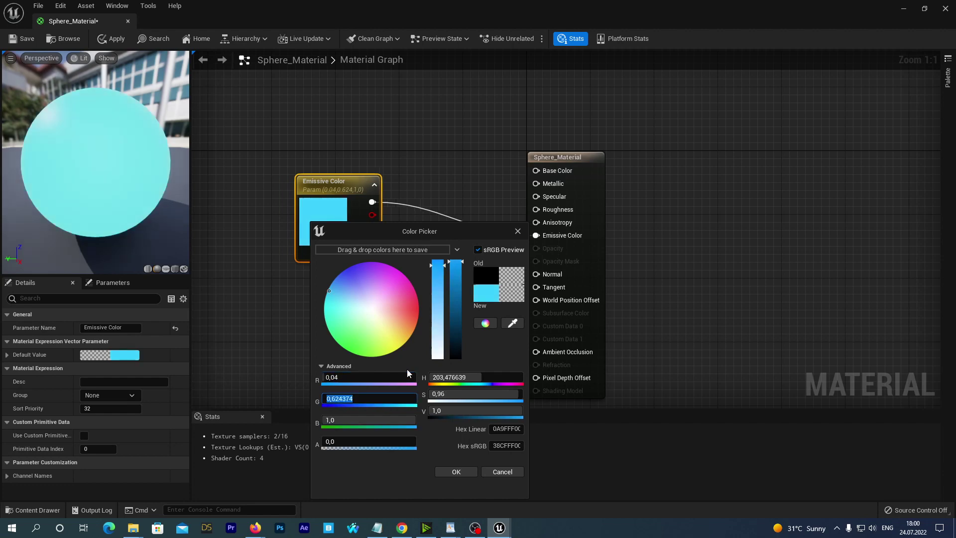
Step: Set green 0.128 and blue 0.4, accept the colour, and nudge the node left
key("End")
key("BackSpace")
key("BackSpace")
key("BackSpace")
key("BackSpace")
key("BackSpace")
key("BackSpace")
type("128")
key("Return")
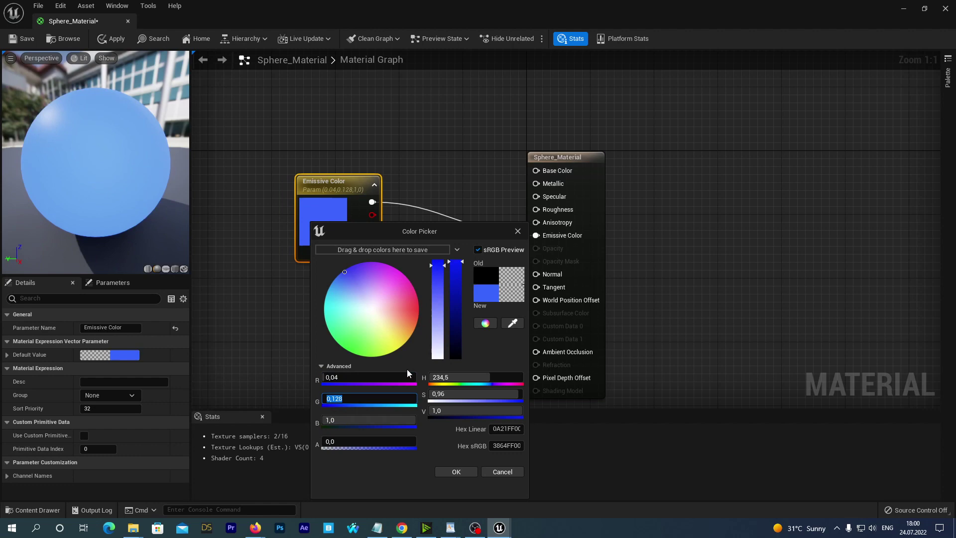
left_click(342, 420)
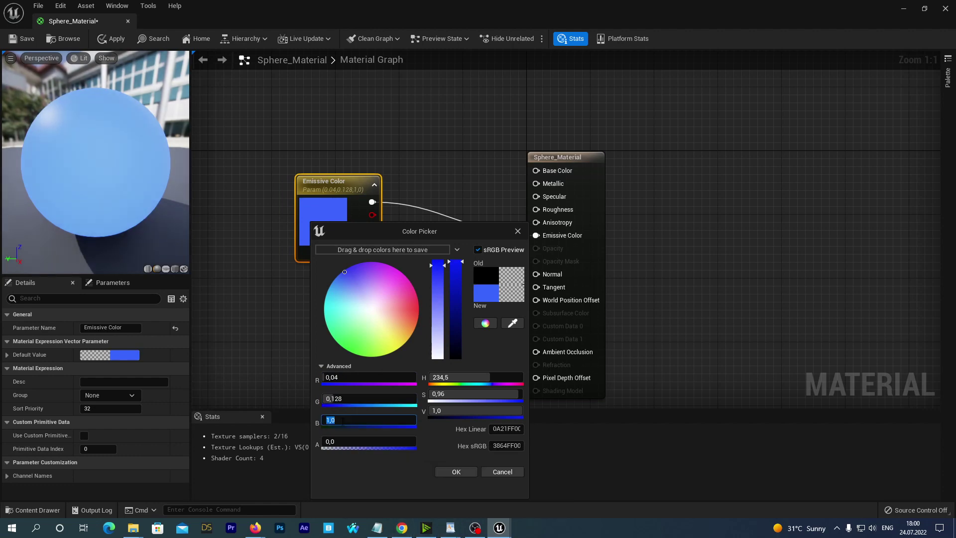
type("0,4")
key("Return")
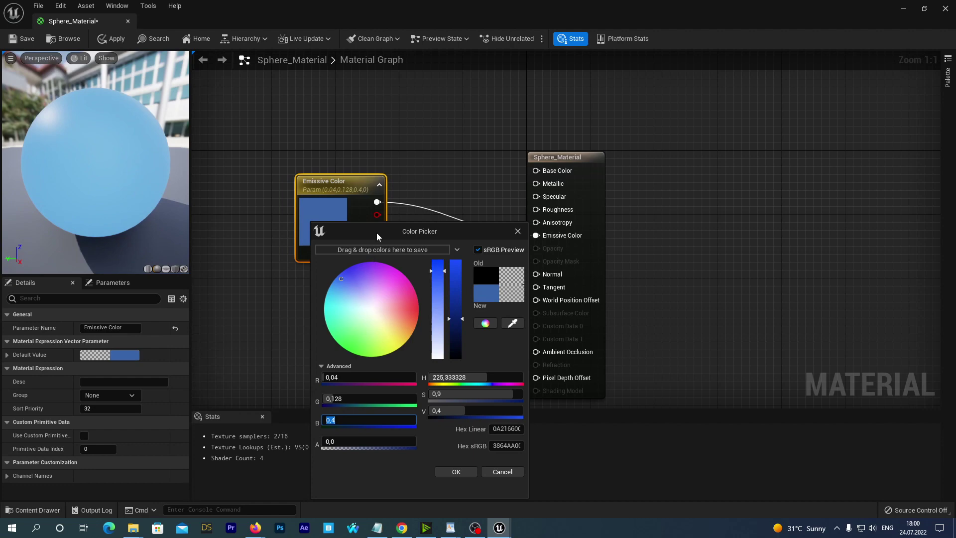
left_click(447, 470)
left_click_drag(329, 183, 273, 192)
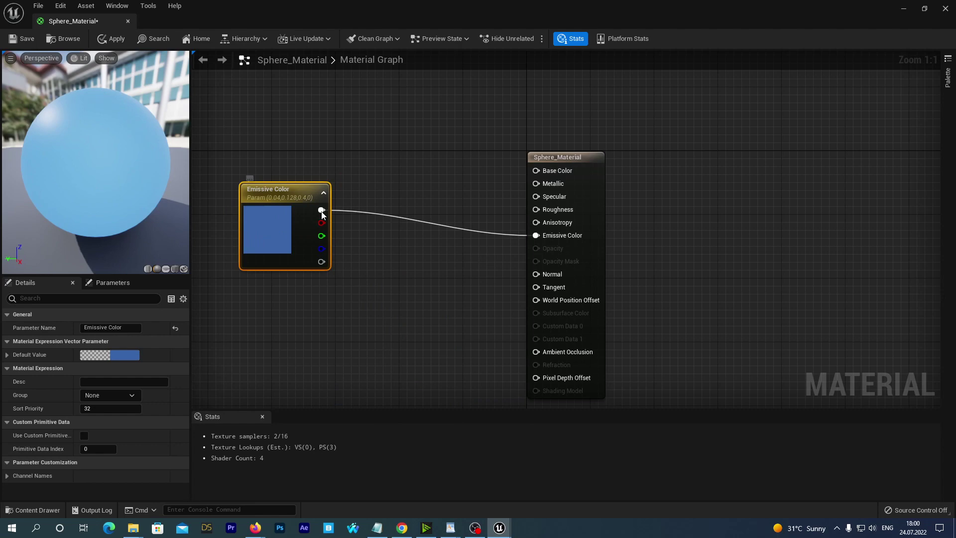
right_click(322, 212)
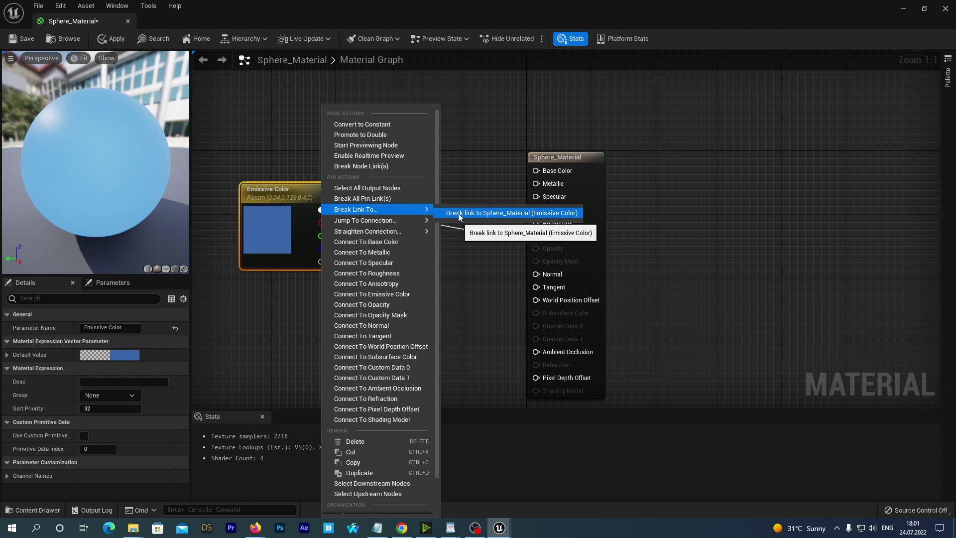
Step: Break the Emissive Color link to the output and add a scalar parameter named Param
left_click(399, 199)
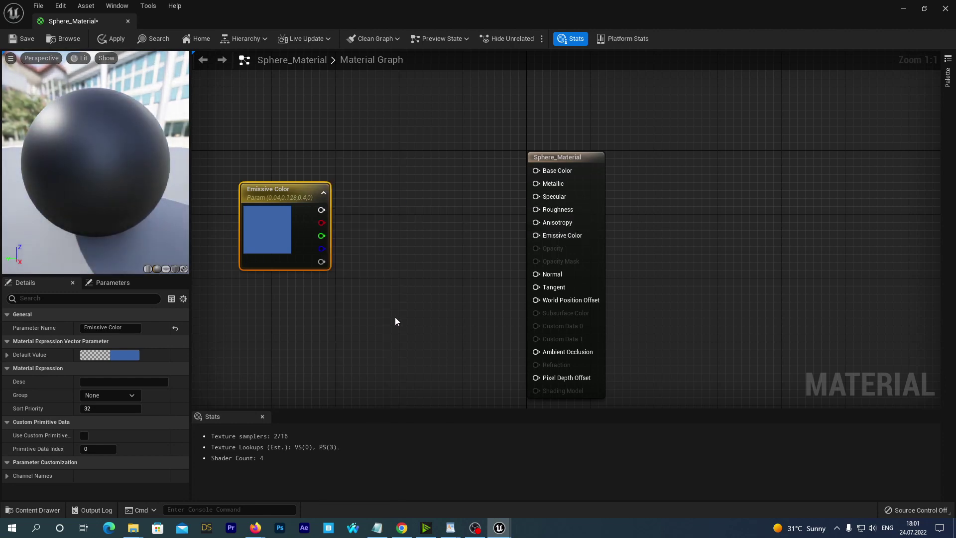
left_click(399, 355)
right_click(291, 314)
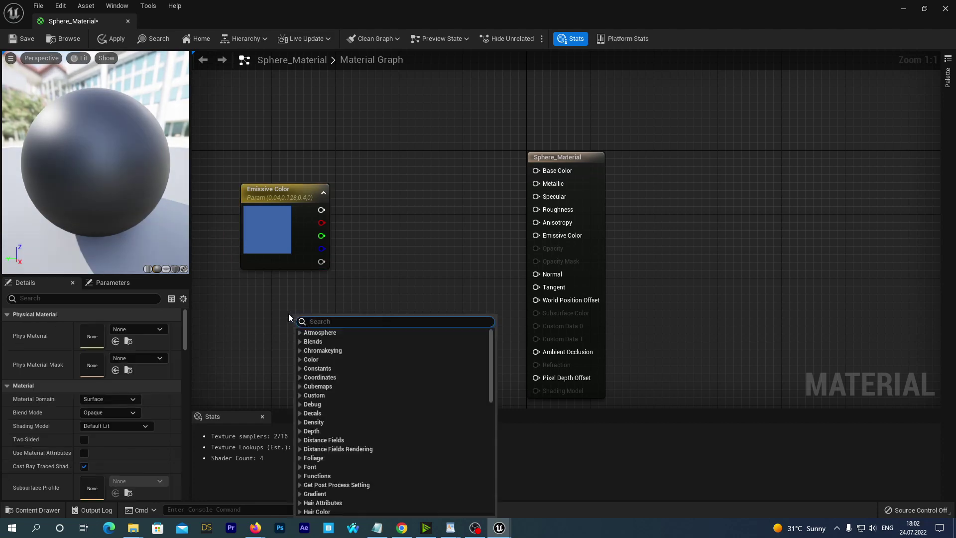
type("paramete")
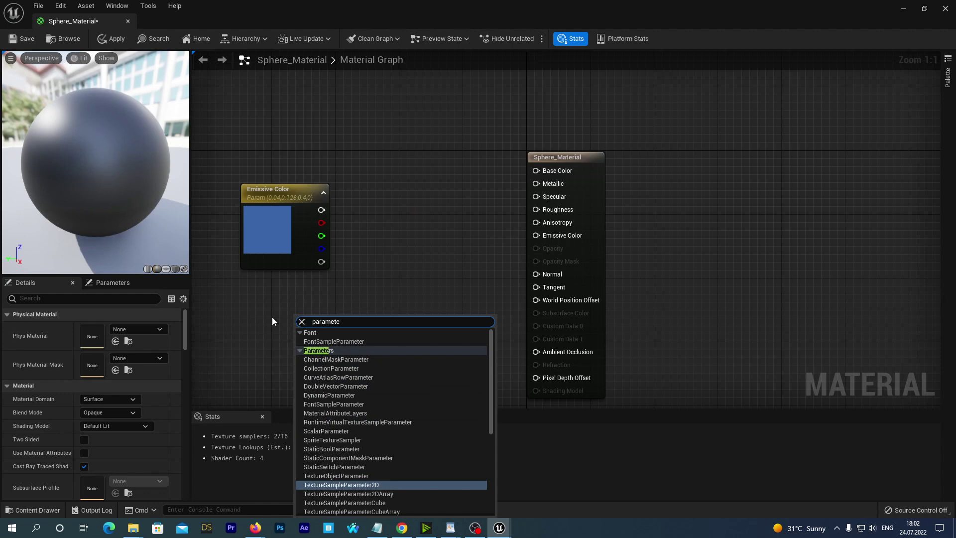
type("r sc")
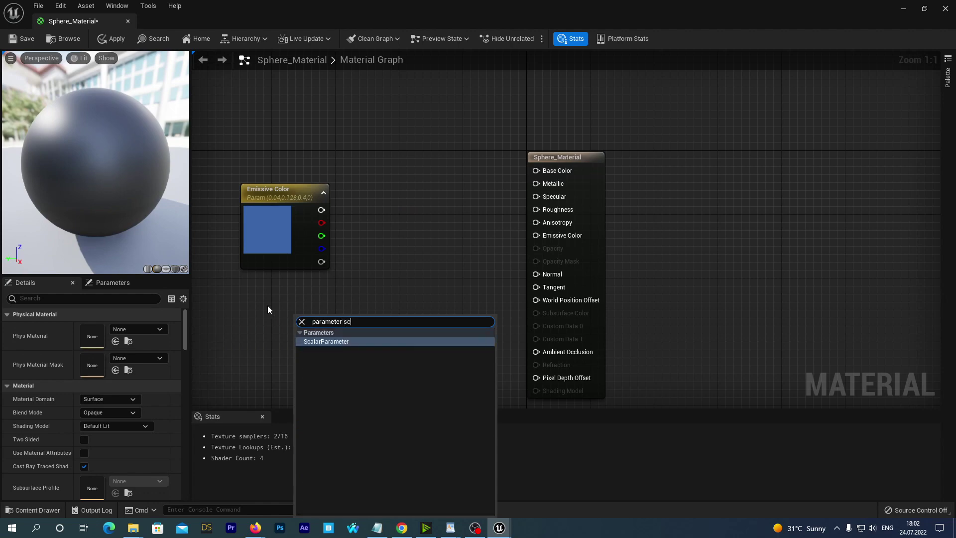
left_click(326, 341)
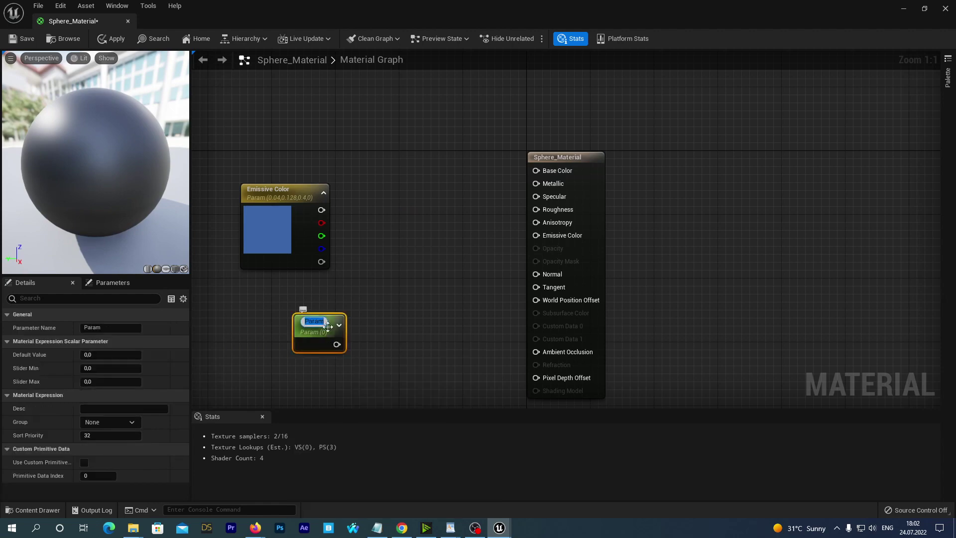
key("Return")
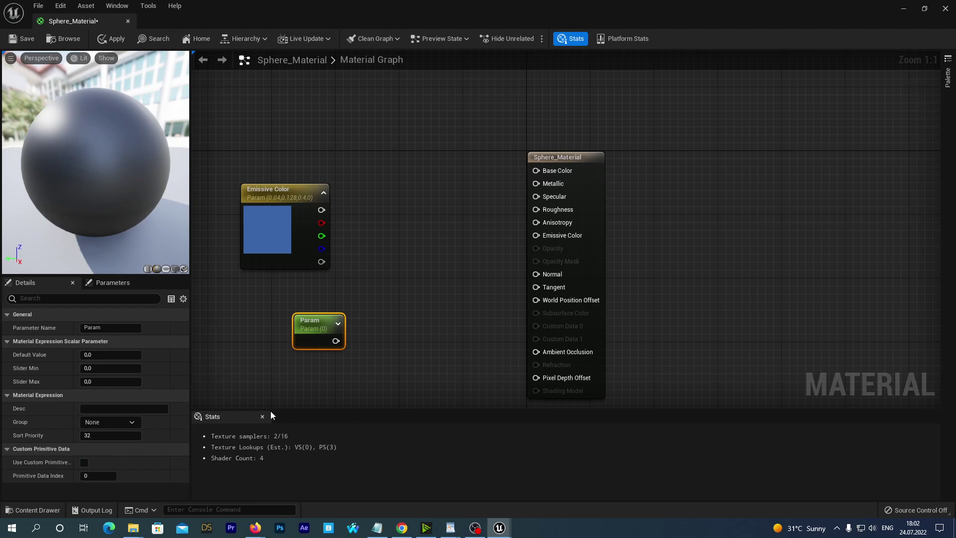
Step: Set Param's default value to 80
left_click(309, 309)
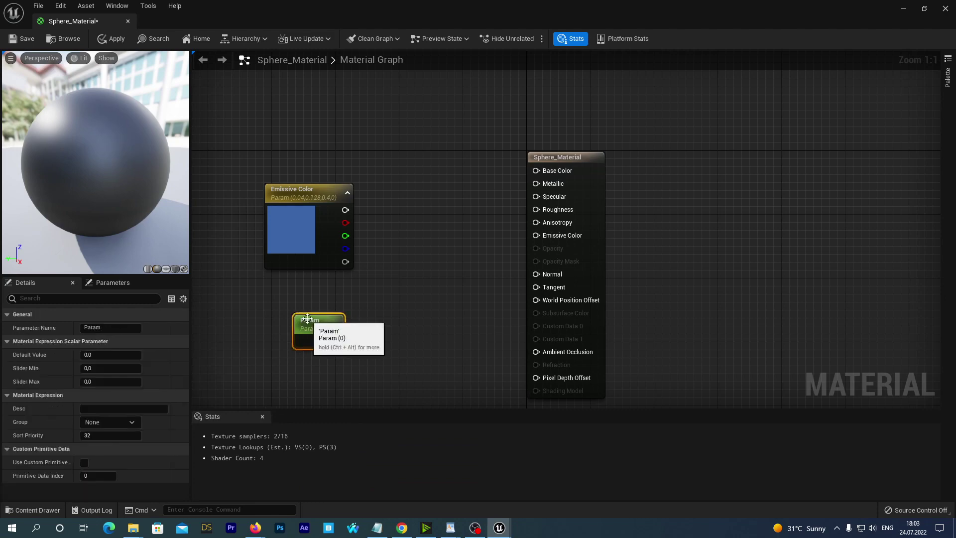
left_click(98, 357)
type("80")
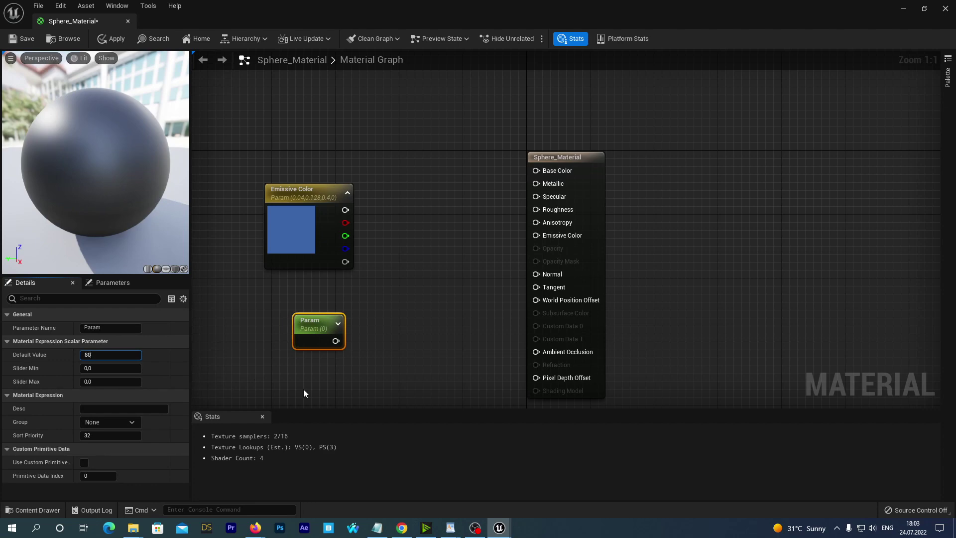
key("Return")
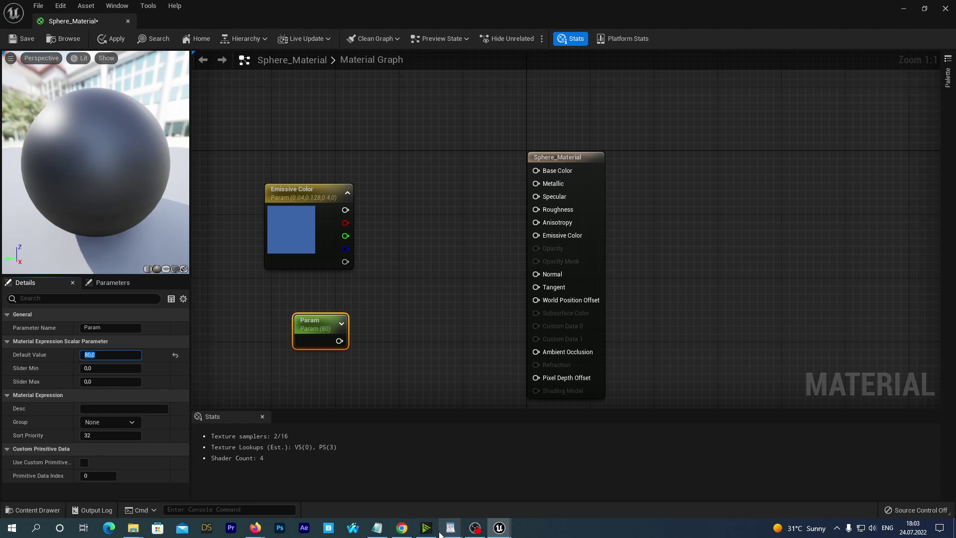
Step: Multiply Emissive Color by Param and wire the Multiply result into the material's Emissive Color
left_click_drag(343, 211, 411, 253)
type("multiply")
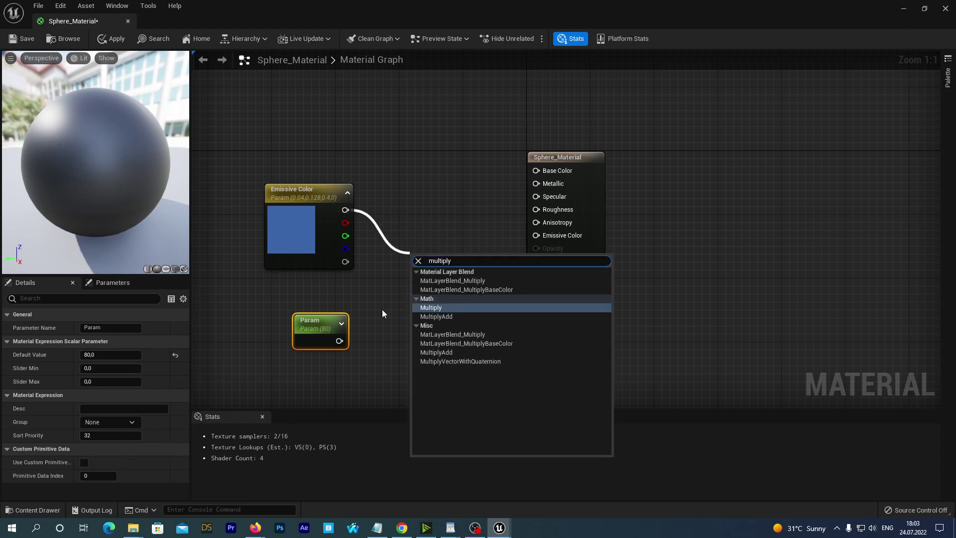
left_click(431, 308)
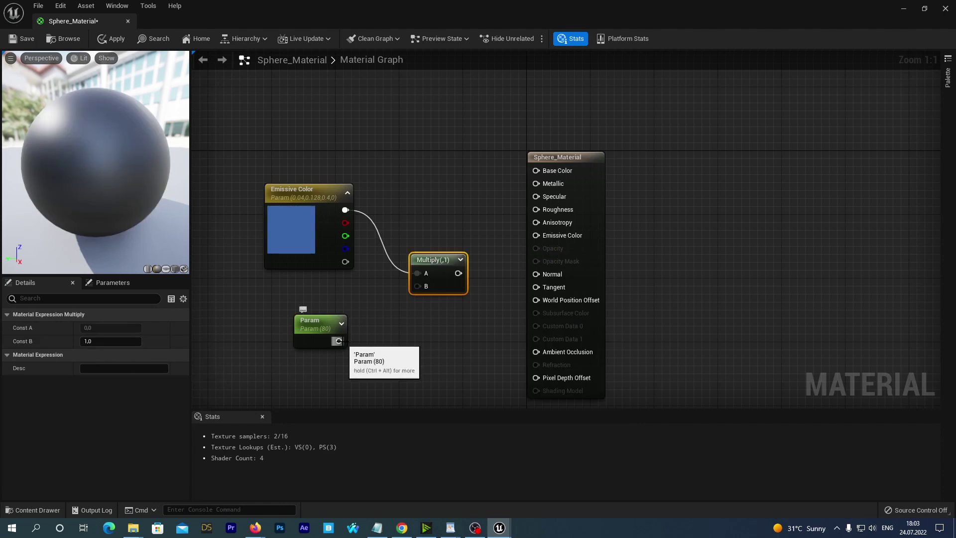
left_click_drag(339, 341, 417, 288)
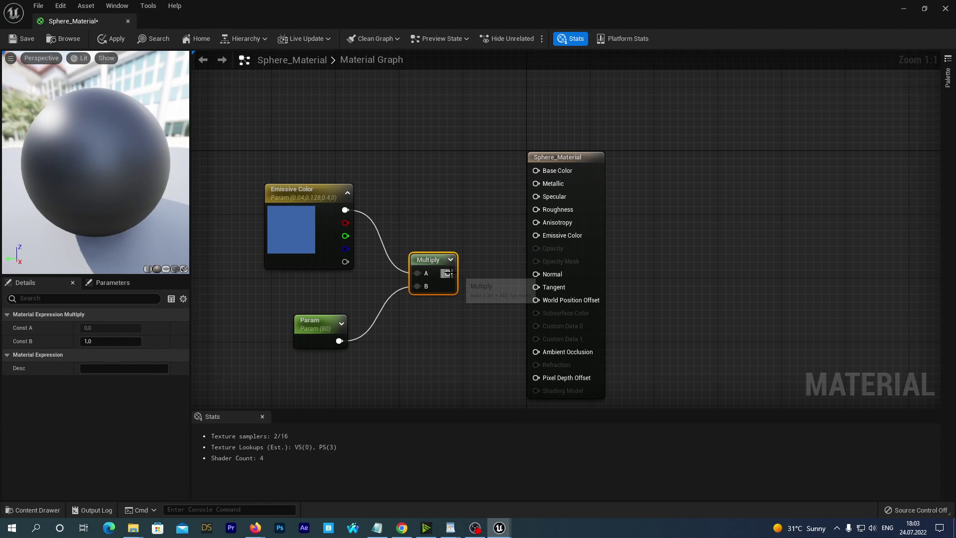
left_click_drag(449, 273, 536, 235)
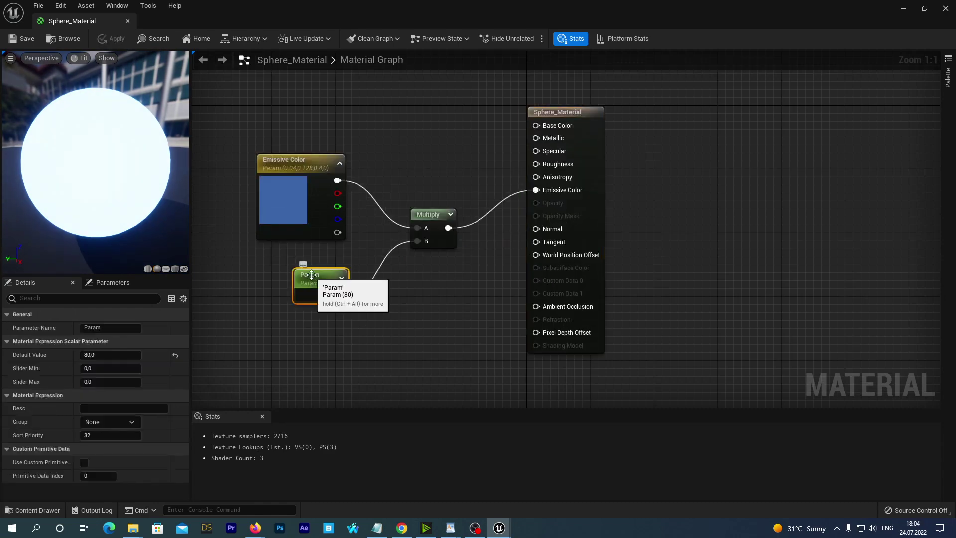
Step: Rename Param to Power, apply the material changes, and close the Sphere_Material editor
left_click(111, 328)
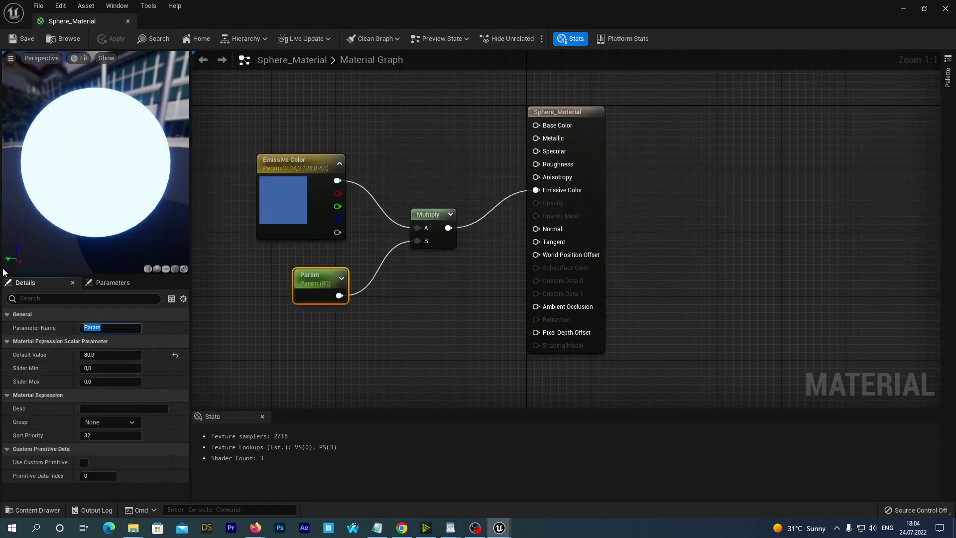
type("Power")
left_click(270, 348)
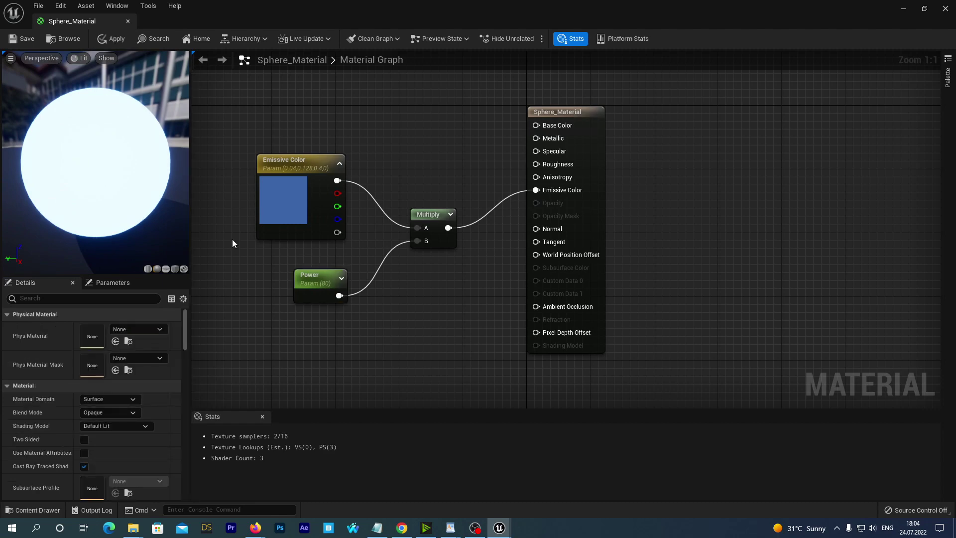
left_click(111, 39)
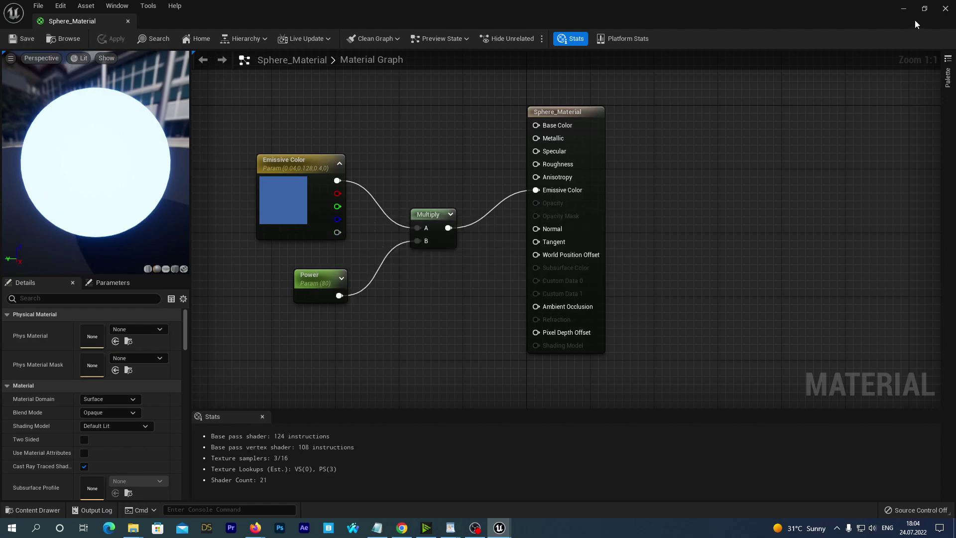
left_click(946, 8)
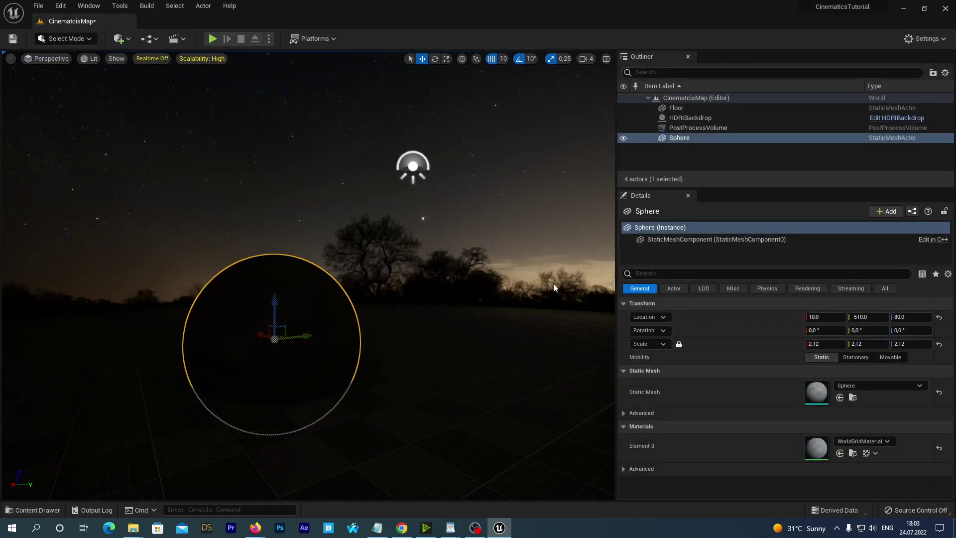
Step: Create Sphere_Material_Inst from Sphere_Material, keeping the default name, and open it
left_click(35, 512)
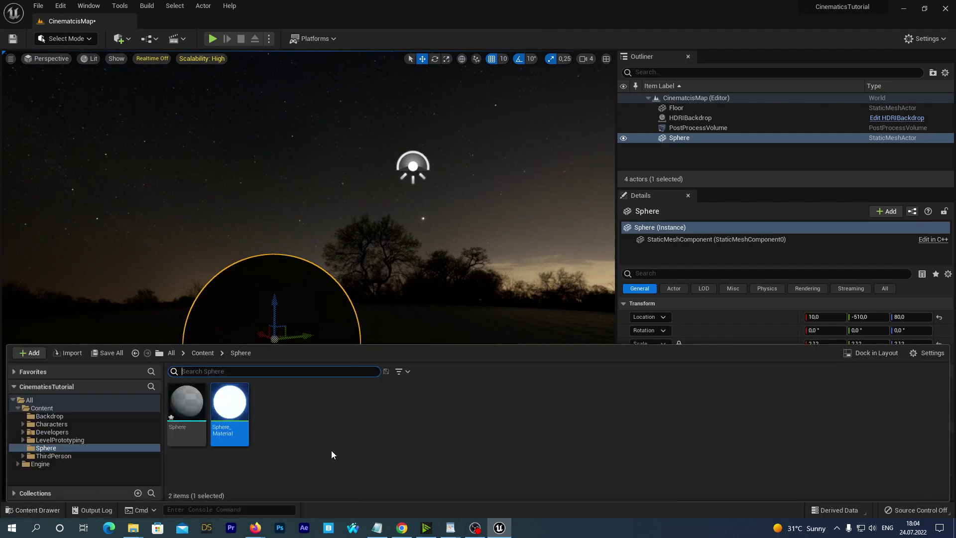
right_click(231, 403)
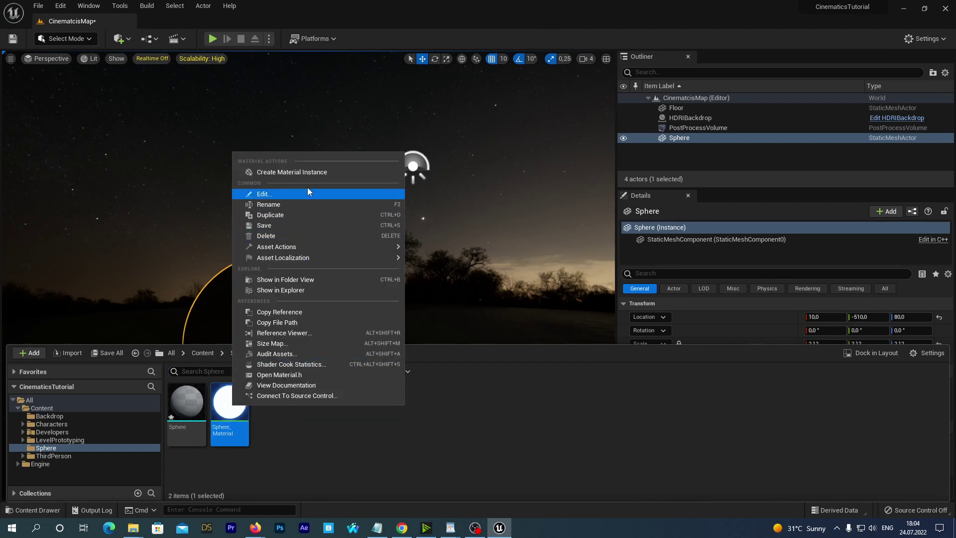
left_click(309, 173)
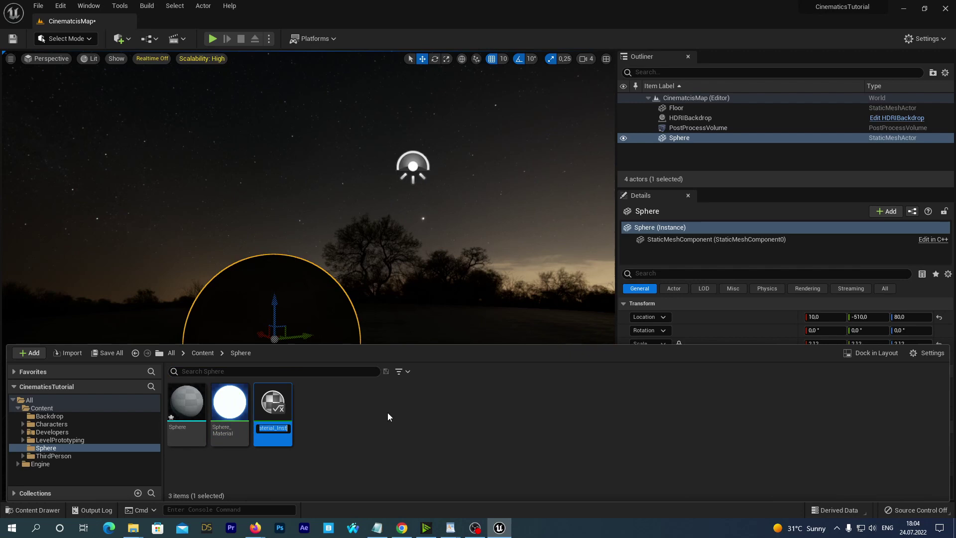
key("Return")
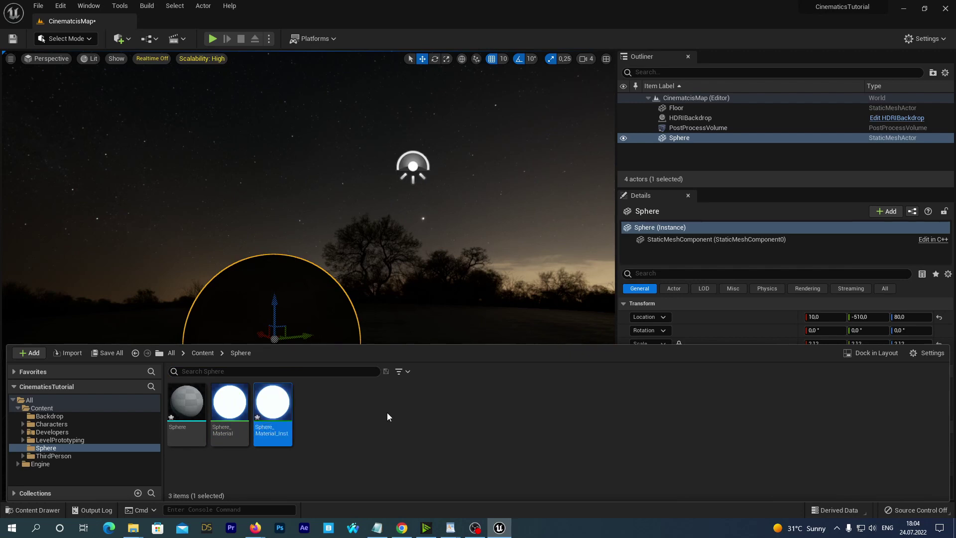
double_click(277, 415)
Step: Enable the Power override, lower its value toward 60, then switch the override off
scroll(386, 307, "down", 10)
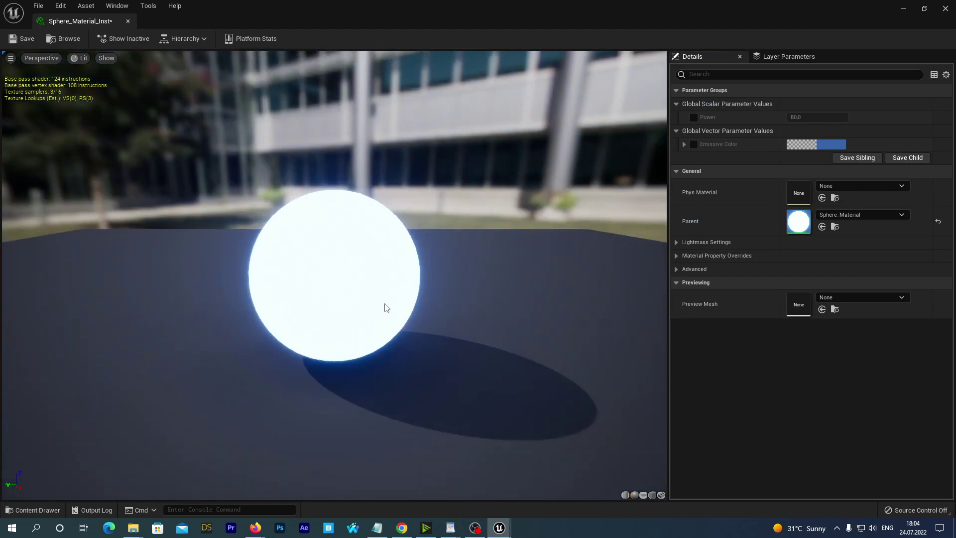
scroll(386, 307, "up", 4)
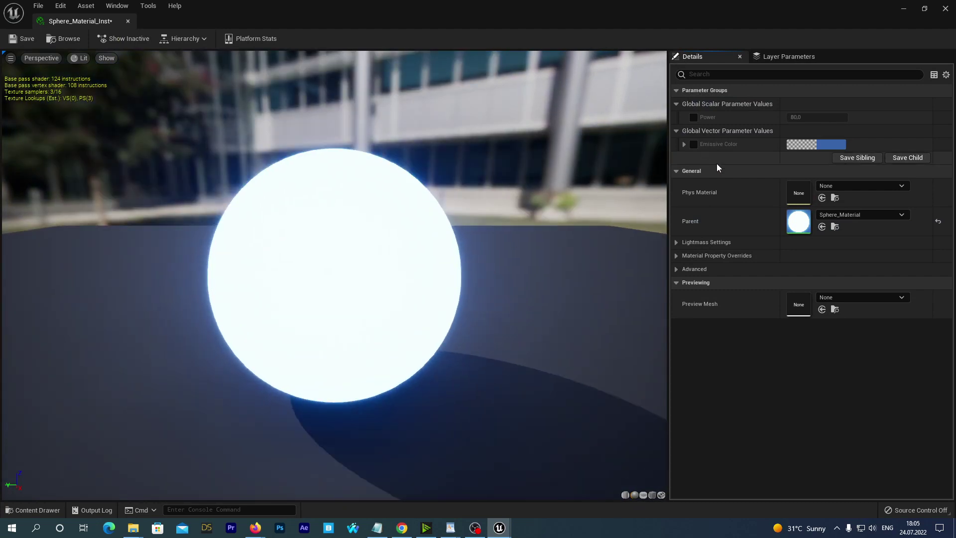
left_click(695, 116)
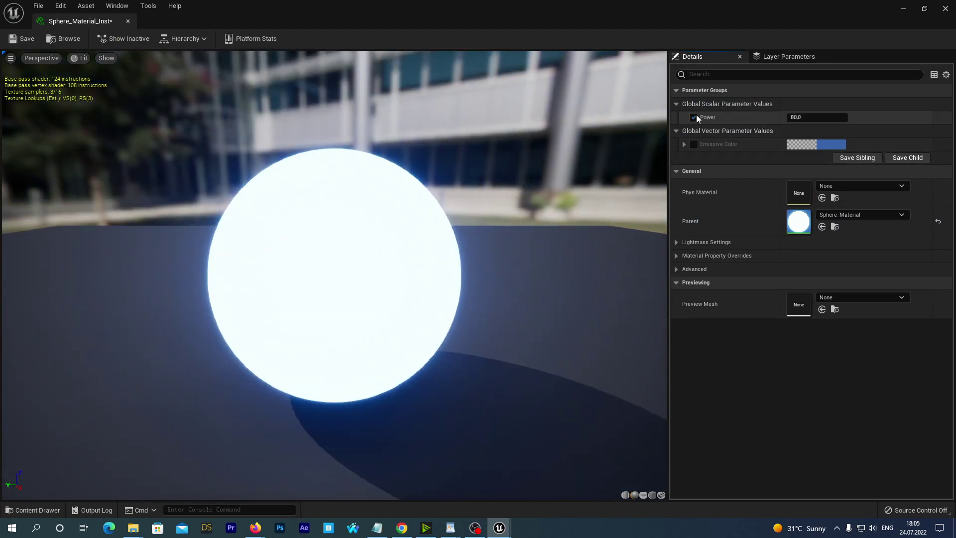
left_click_drag(792, 119, 801, 117)
left_click(801, 117)
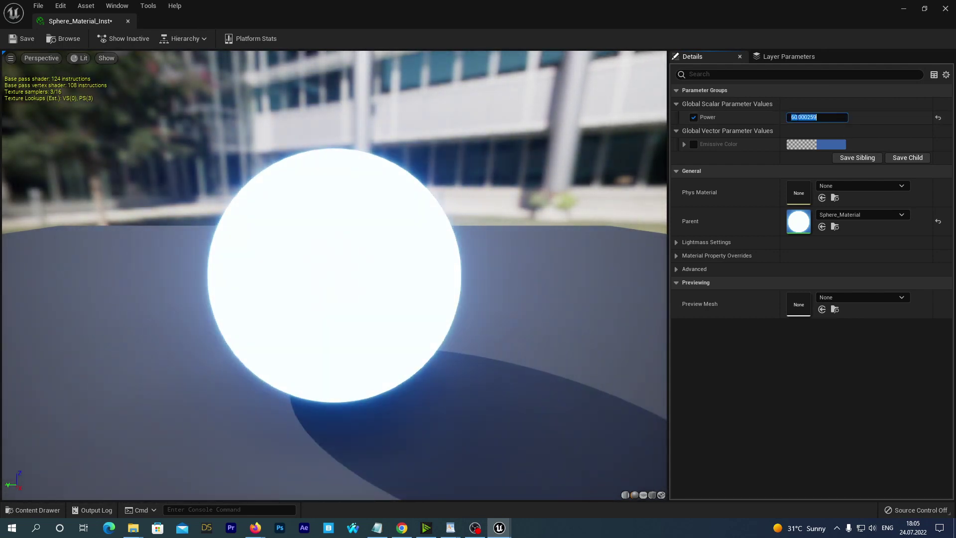
left_click(693, 118)
Step: Pick a blue Emissive Color of 0.071, 0.185, 0.4, then switch that override off
left_click(694, 144)
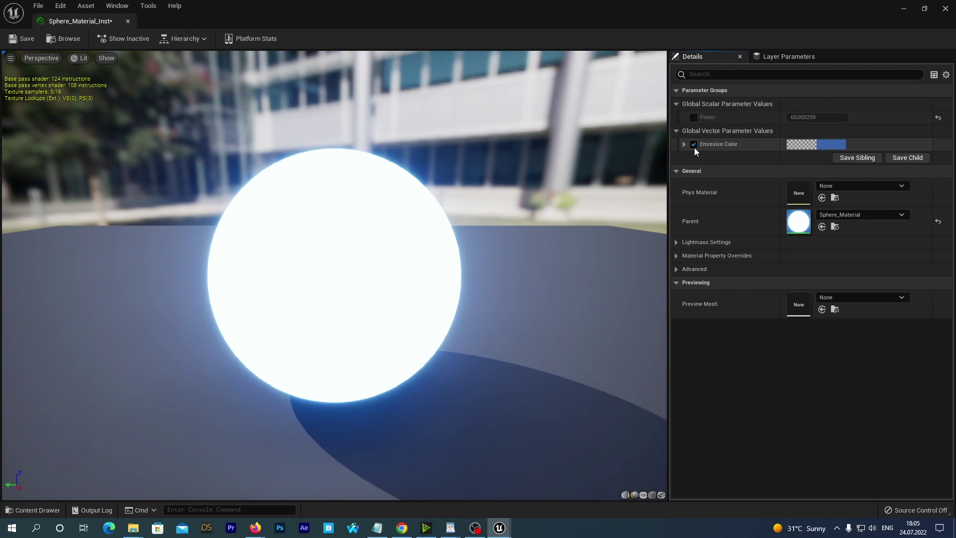
left_click(831, 144)
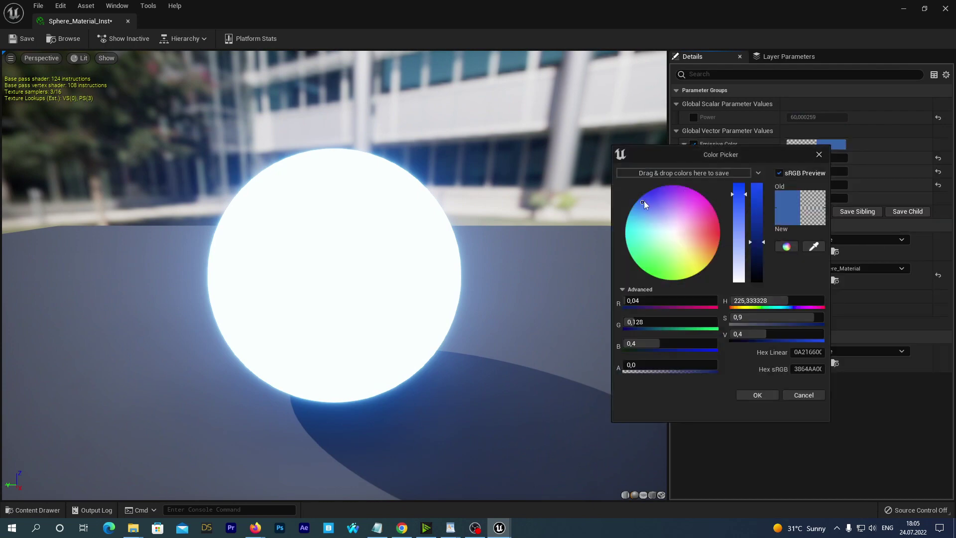
left_click(667, 196)
left_click_drag(703, 194, 643, 207)
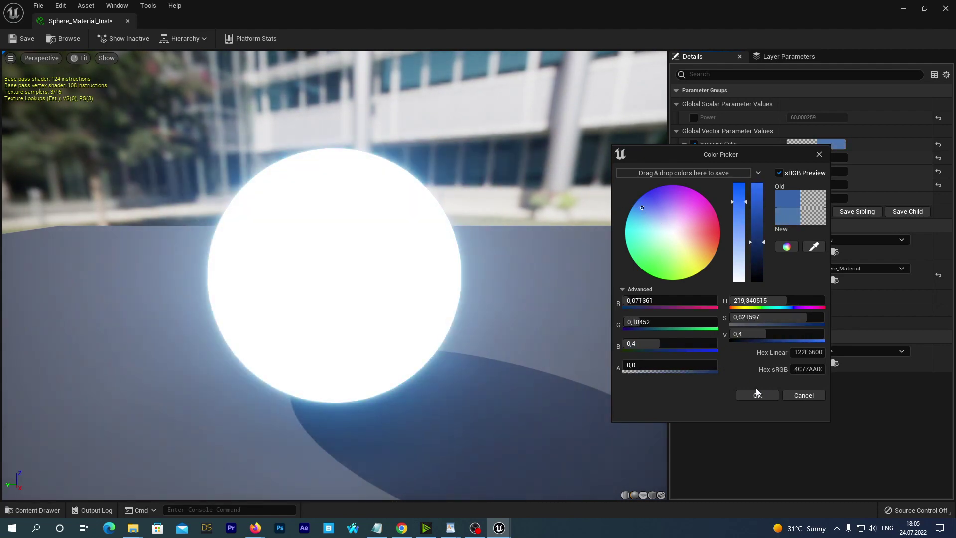
left_click(758, 396)
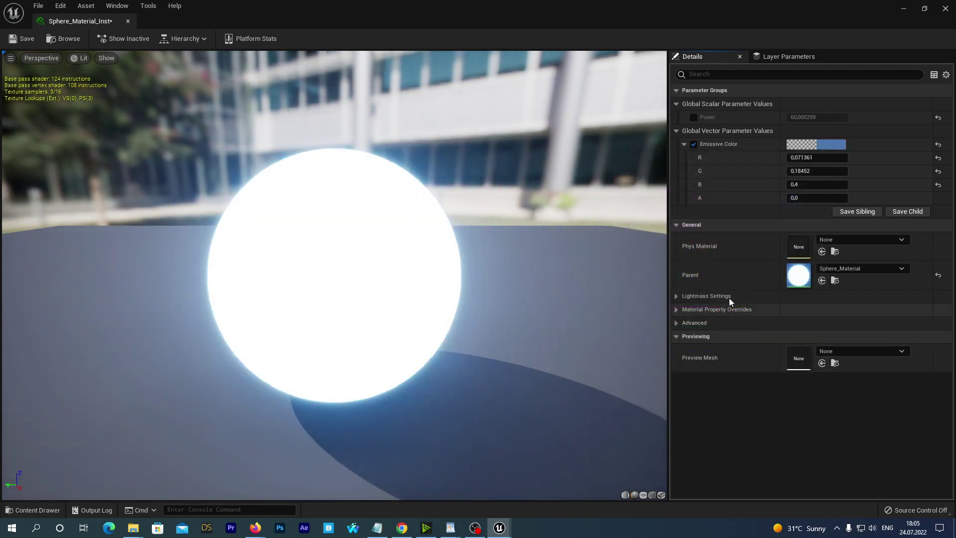
left_click(693, 144)
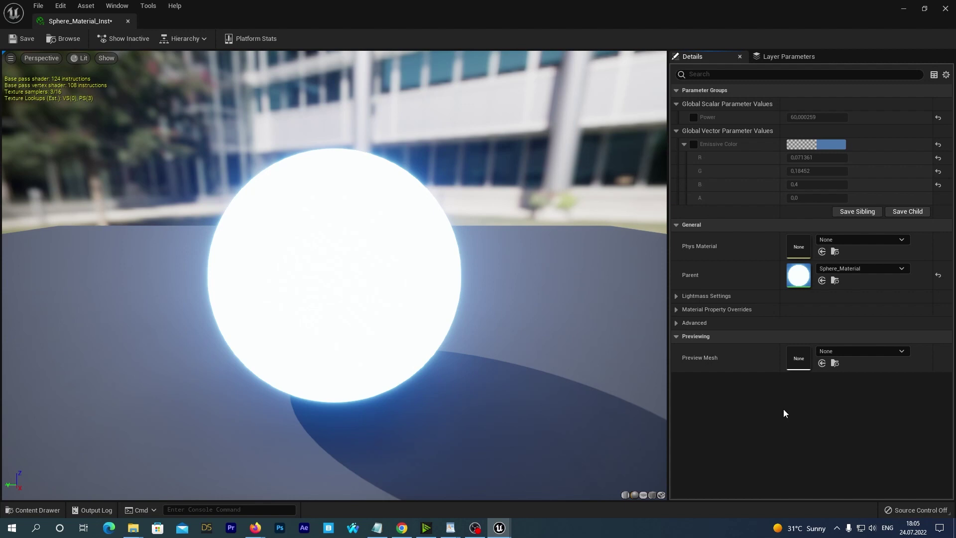
Step: Save the material instance and set the sphere's Element 0 material to Sphere_Material_Inst
left_click(20, 43)
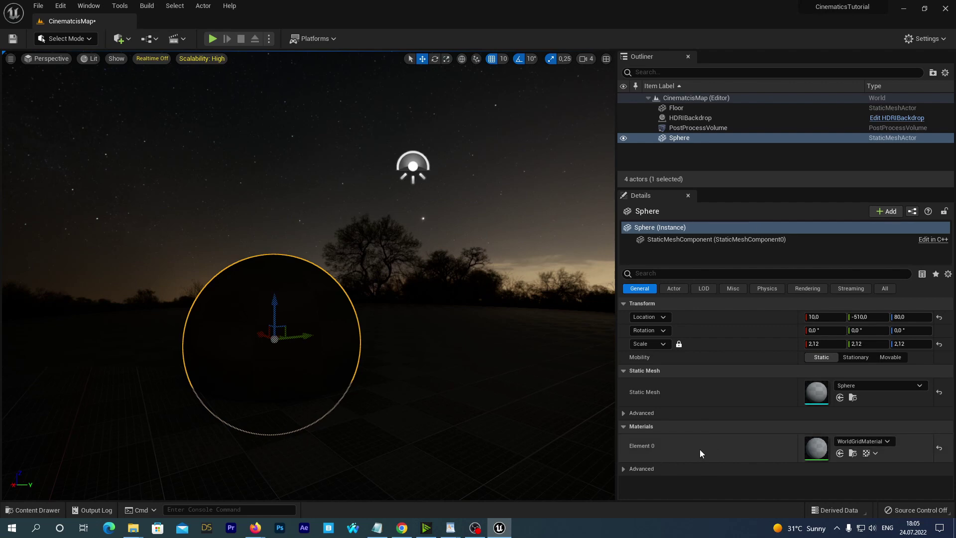
left_click(889, 444)
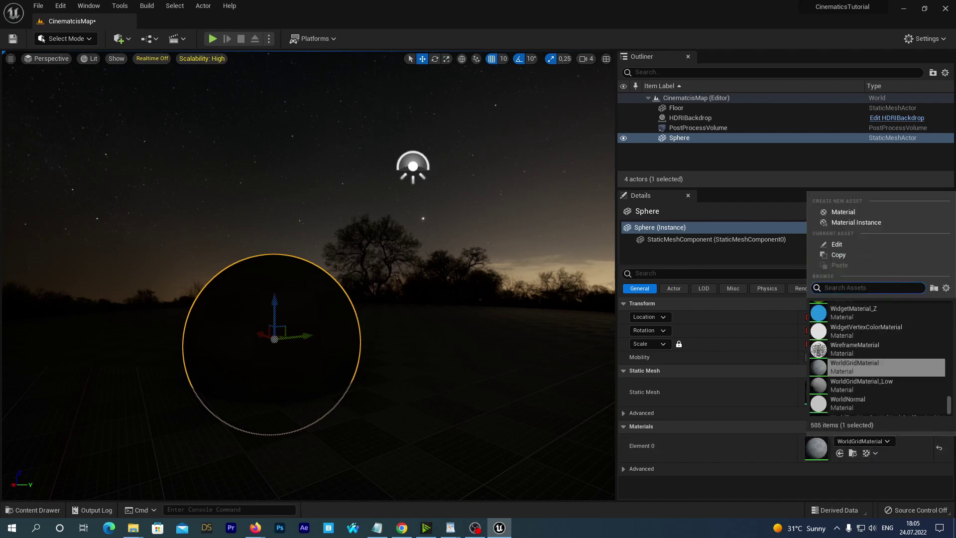
type("sphere ma")
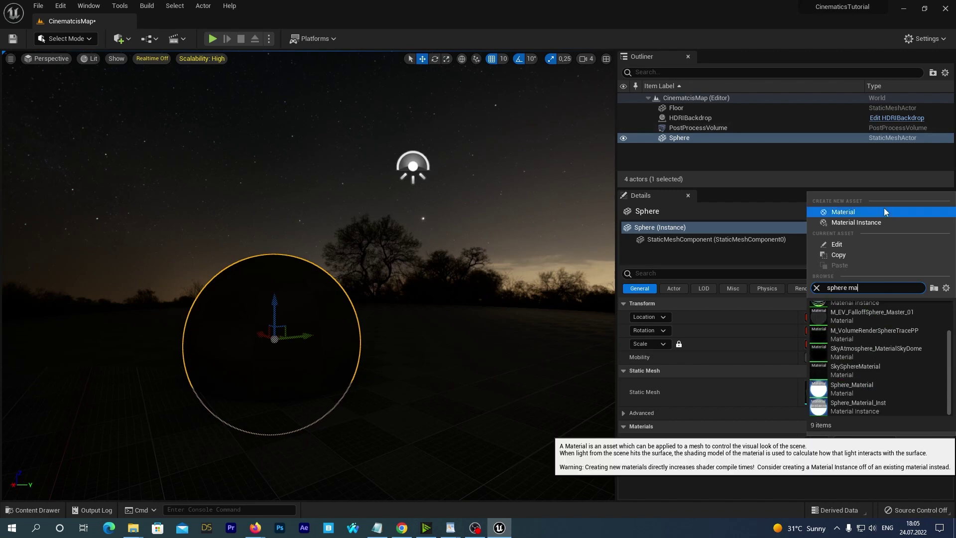
type("terial")
double_click(878, 287)
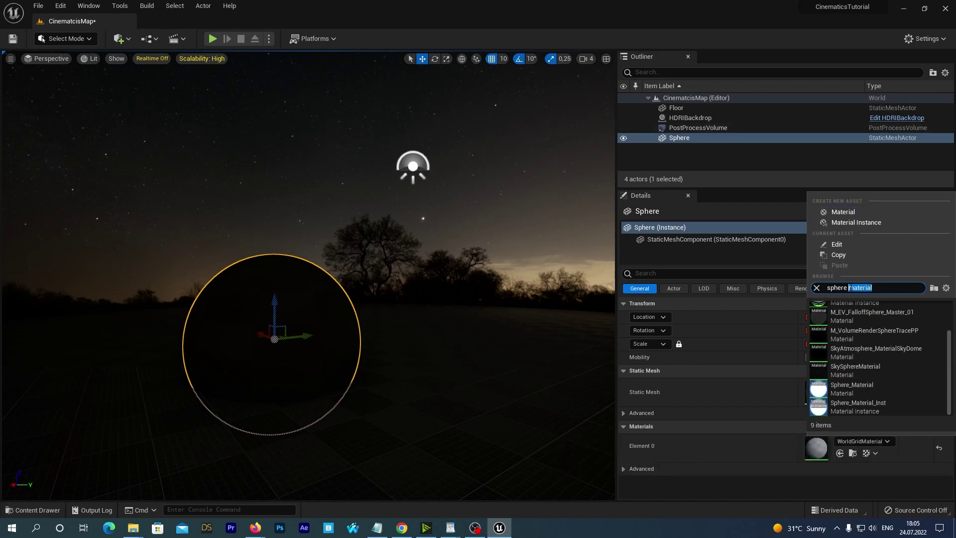
left_click(878, 287)
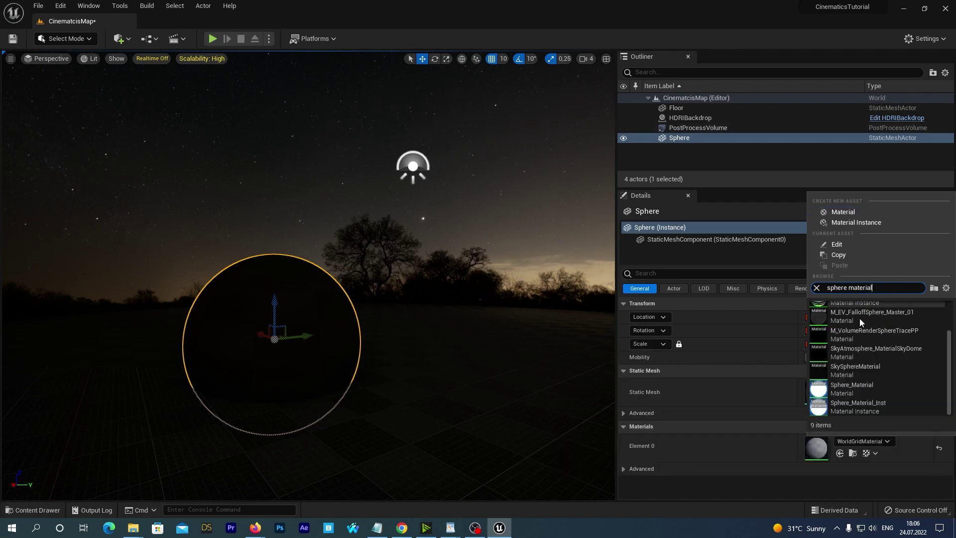
left_click(869, 406)
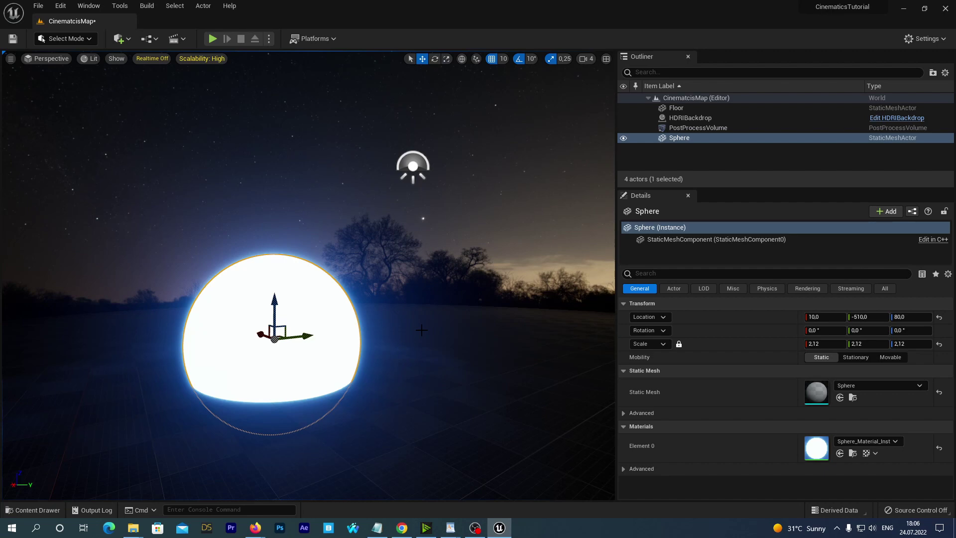
scroll(421, 330, "up", 3)
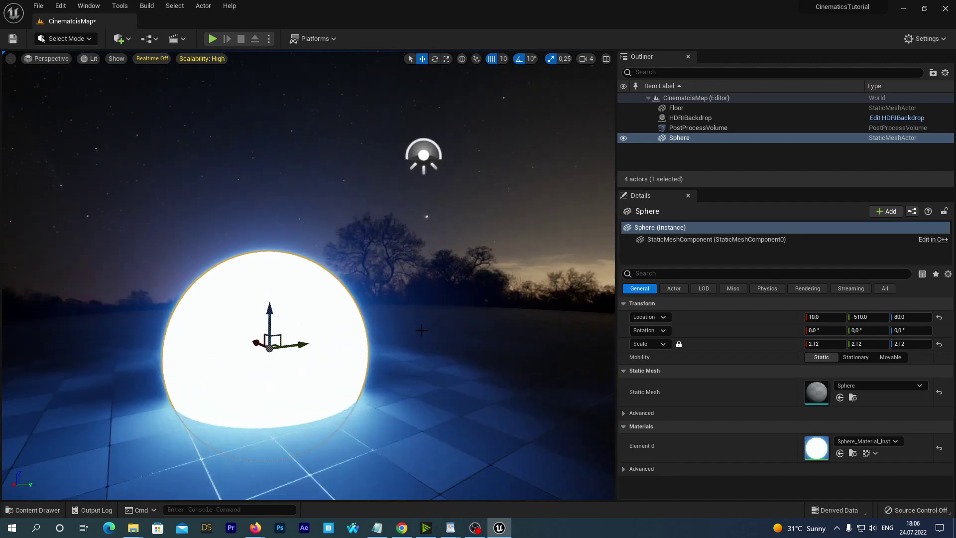
scroll(422, 329, "down", 3)
scroll(411, 322, "up", 1)
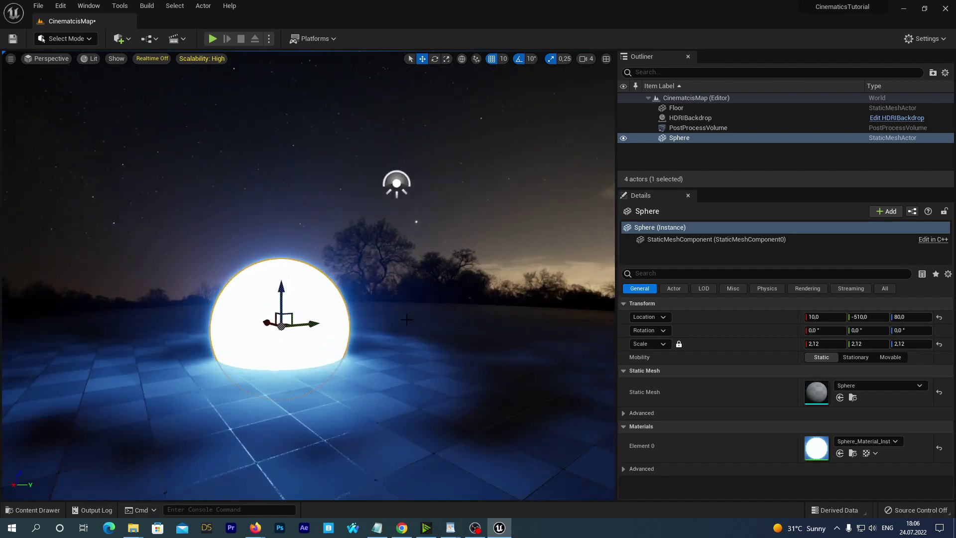
scroll(411, 323, "down", 2)
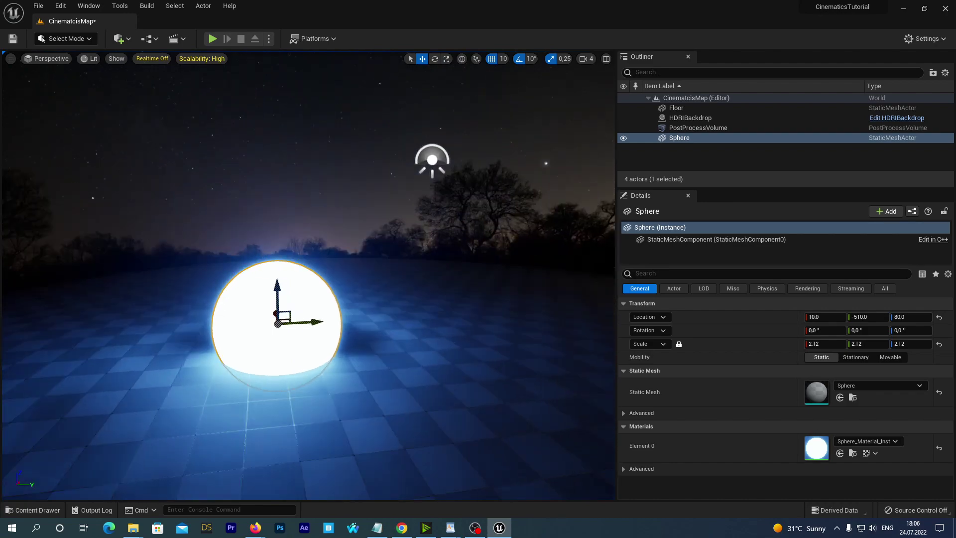